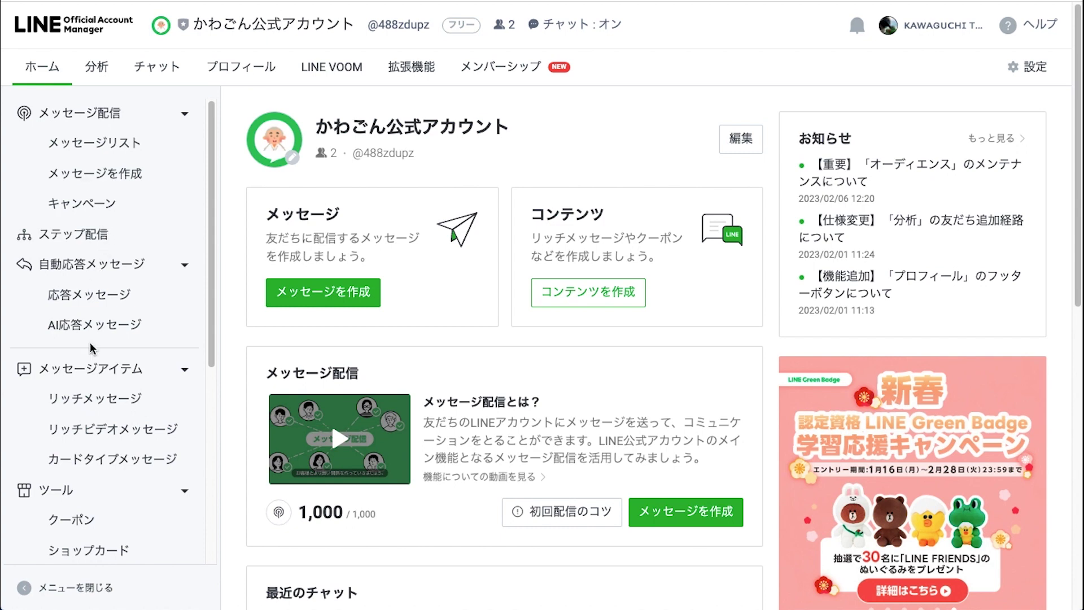
- Open the リッチメニュー page and start creating a new rich menu
{"action": "scroll", "coordinate": [92, 347], "scroll_direction": "down", "scroll_amount": 3}
{"action": "scroll", "coordinate": [92, 347], "scroll_direction": "down", "scroll_amount": 3}
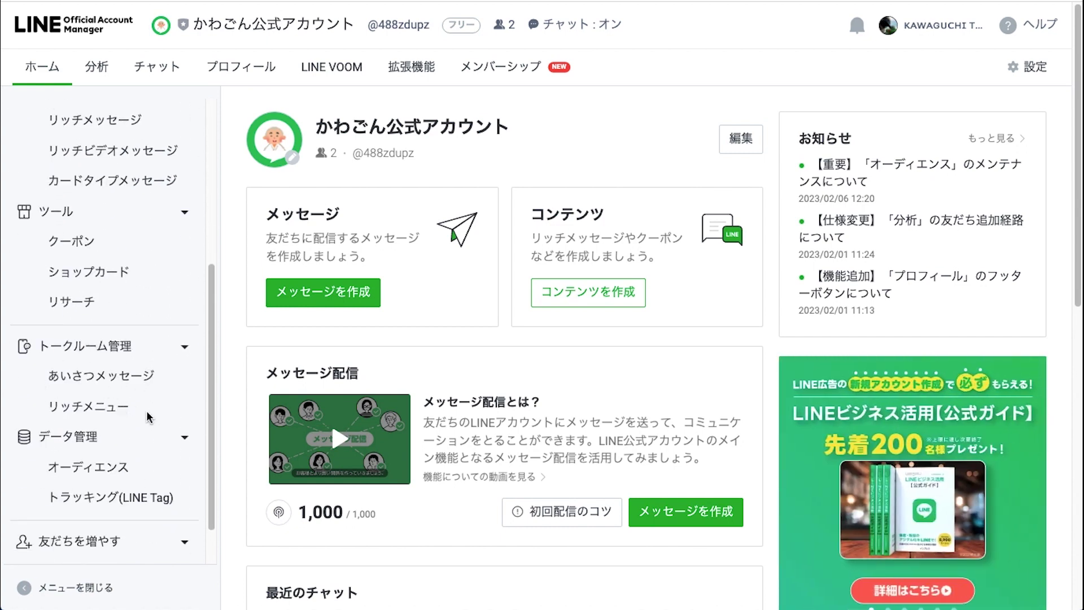
{"action": "left_click", "coordinate": [82, 412]}
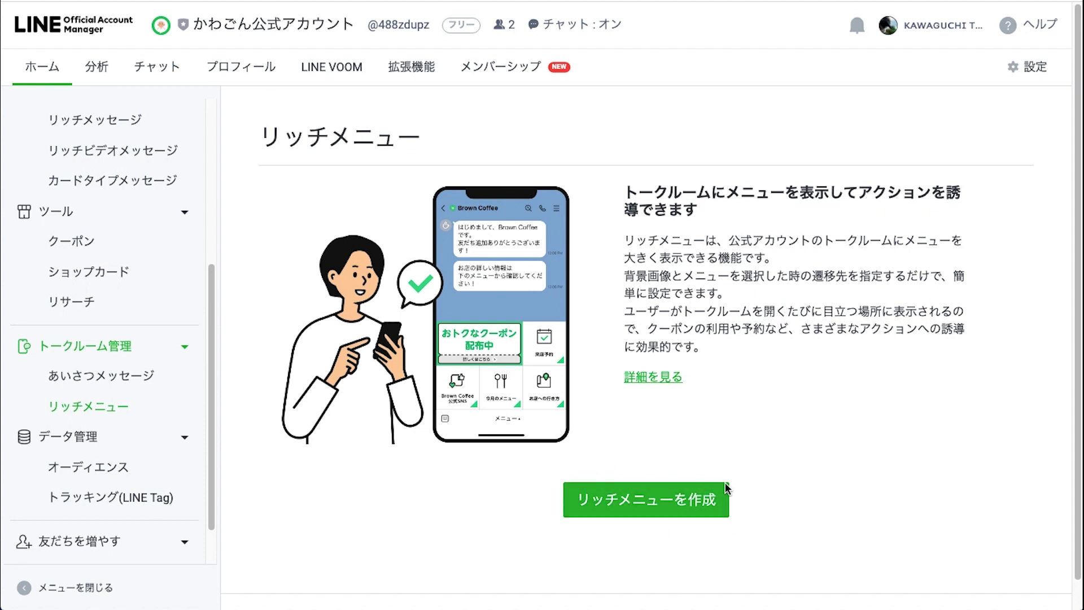
{"action": "left_click", "coordinate": [648, 497]}
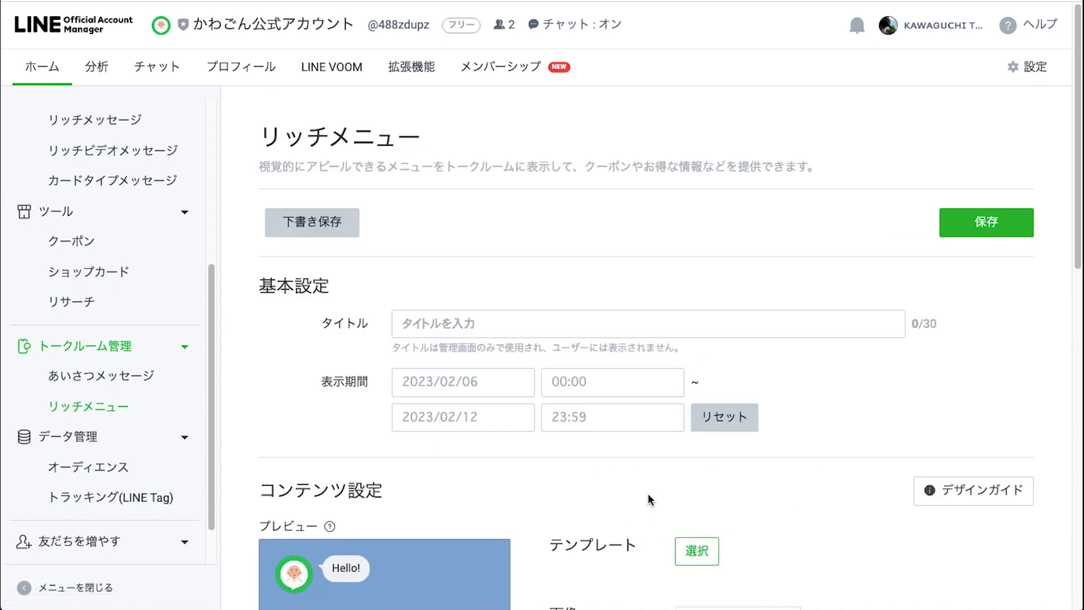
- Enter セール情報 as the rich menu's title
{"action": "left_click", "coordinate": [424, 328]}
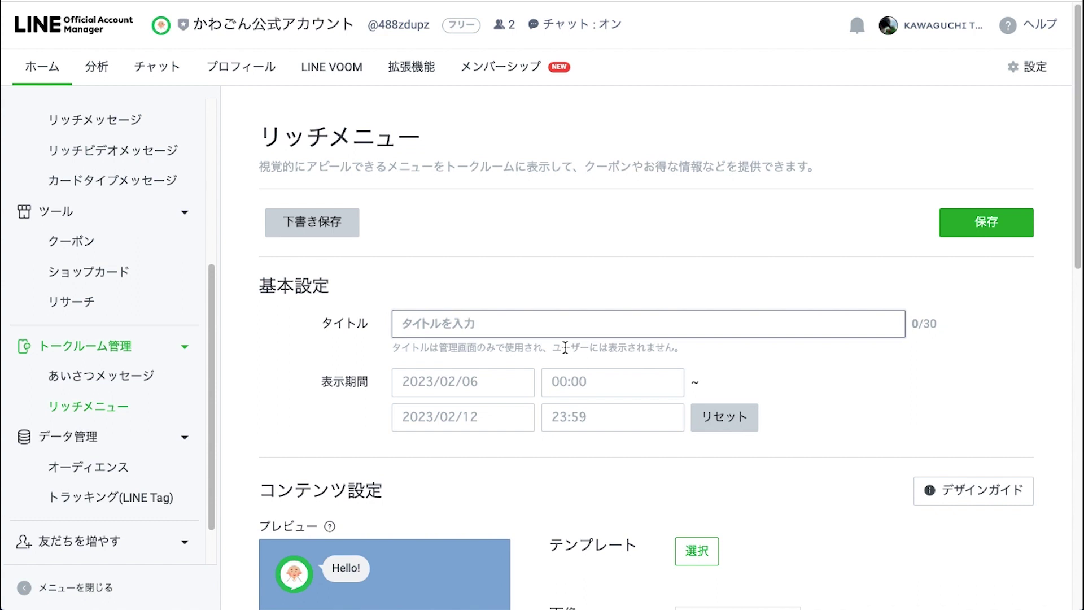
{"action": "type", "text": "セール"}
{"action": "key", "text": "Return"}
{"action": "type", "text": "情報"}
{"action": "key", "text": "Return"}
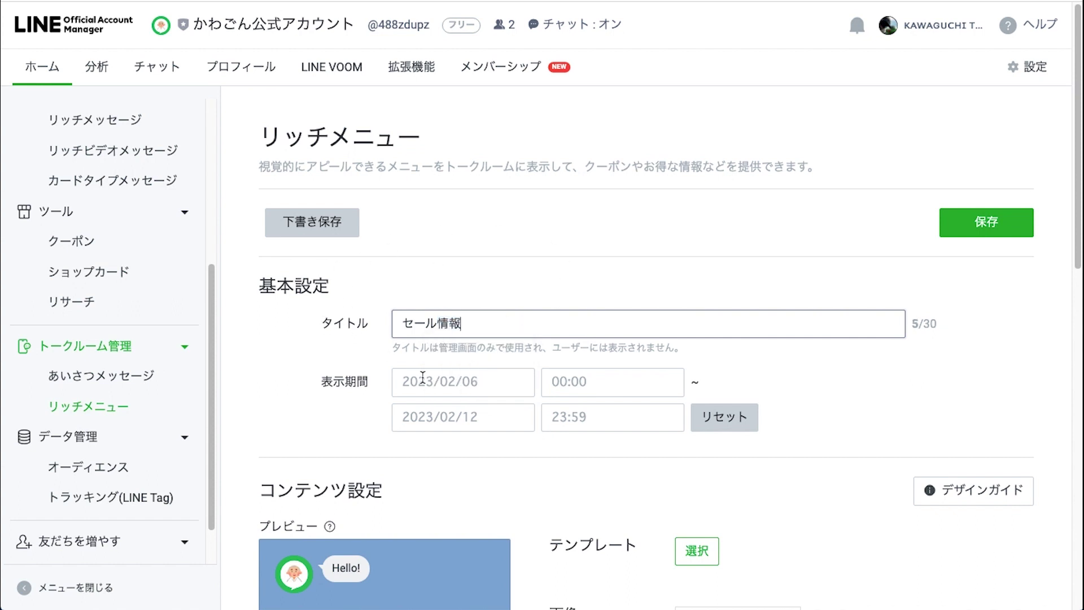
- Set the display period to start on 2023/02/06 at 00:00 and end on 2023/02/28
{"action": "left_click", "coordinate": [430, 379]}
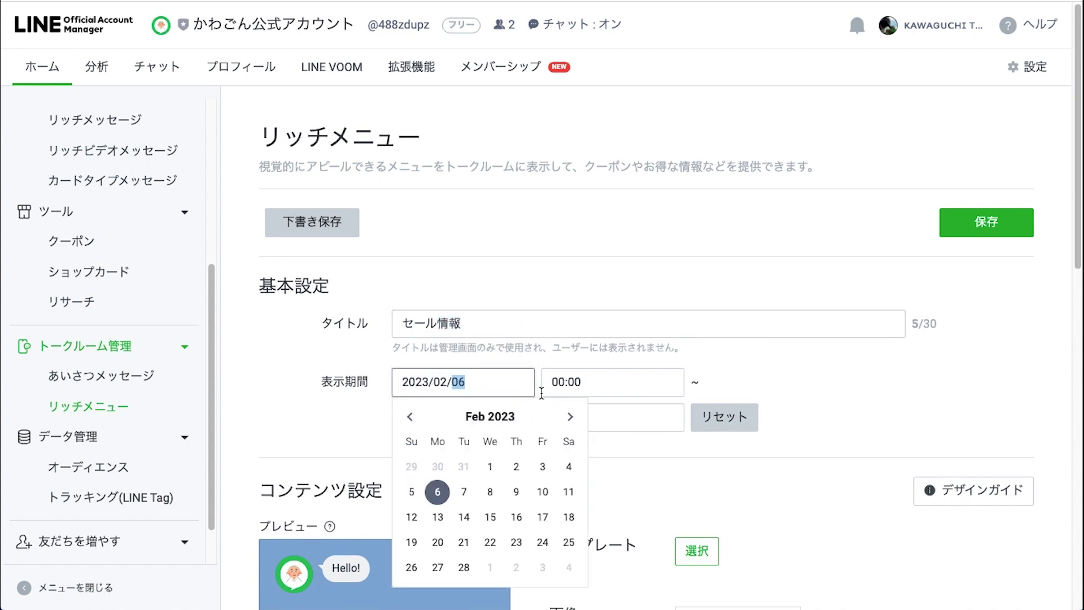
{"action": "left_click", "coordinate": [438, 491]}
{"action": "left_click", "coordinate": [581, 390]}
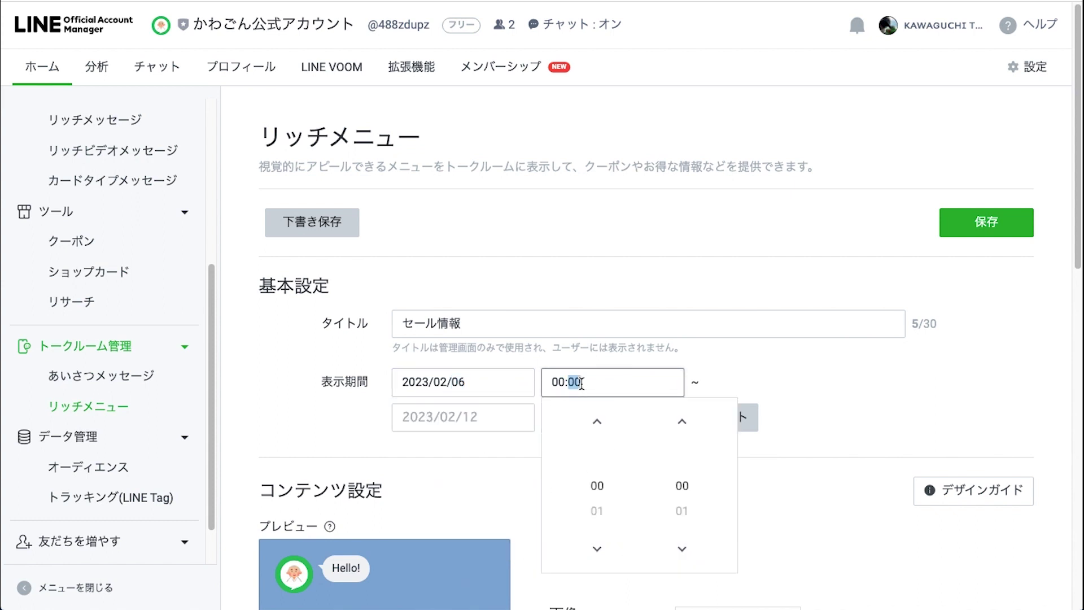
{"action": "left_click", "coordinate": [445, 418]}
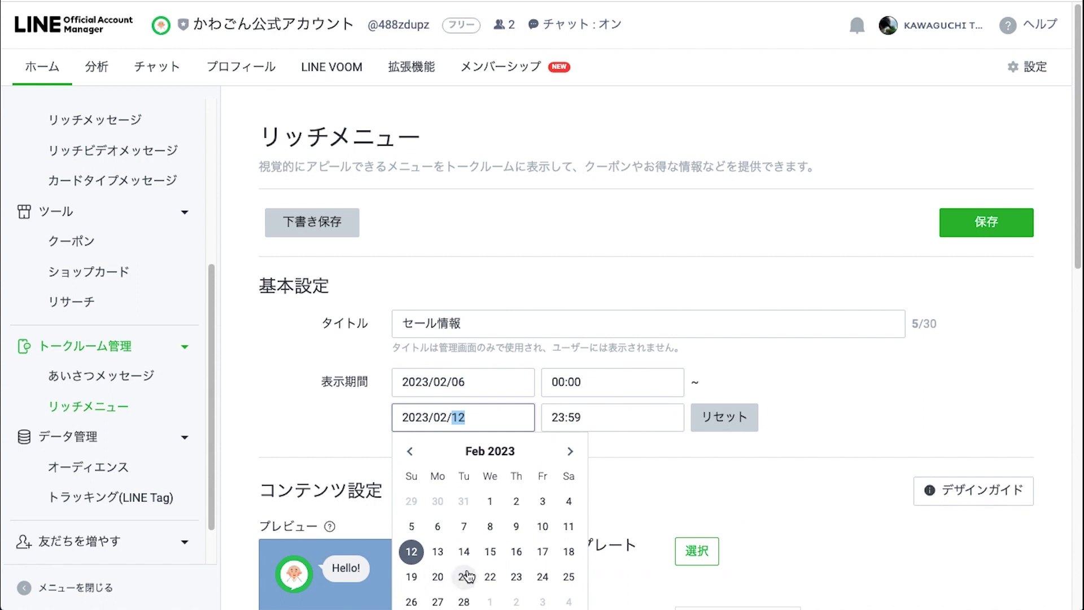
{"action": "left_click", "coordinate": [467, 600]}
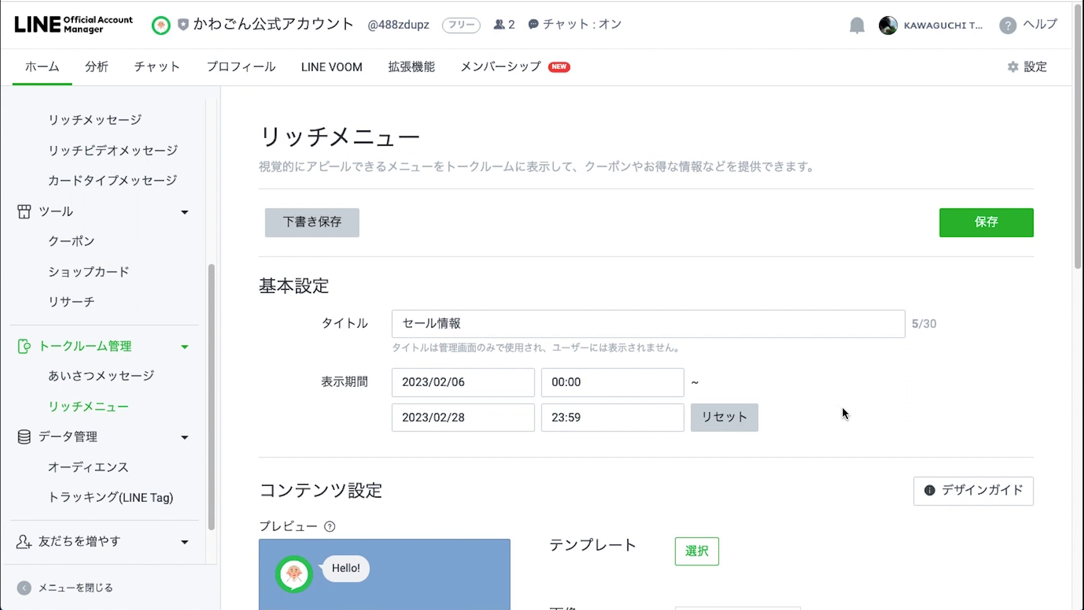
- Apply the large template that has one big area beside two small stacked areas
{"action": "scroll", "coordinate": [825, 412], "scroll_direction": "down", "scroll_amount": 4}
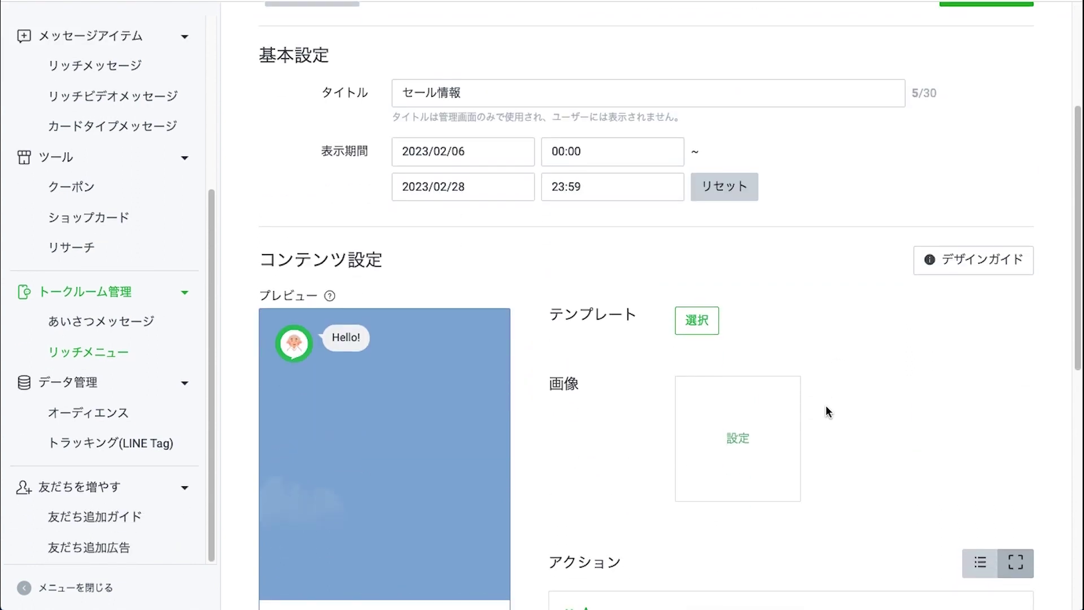
{"action": "scroll", "coordinate": [862, 373], "scroll_direction": "down", "scroll_amount": 3}
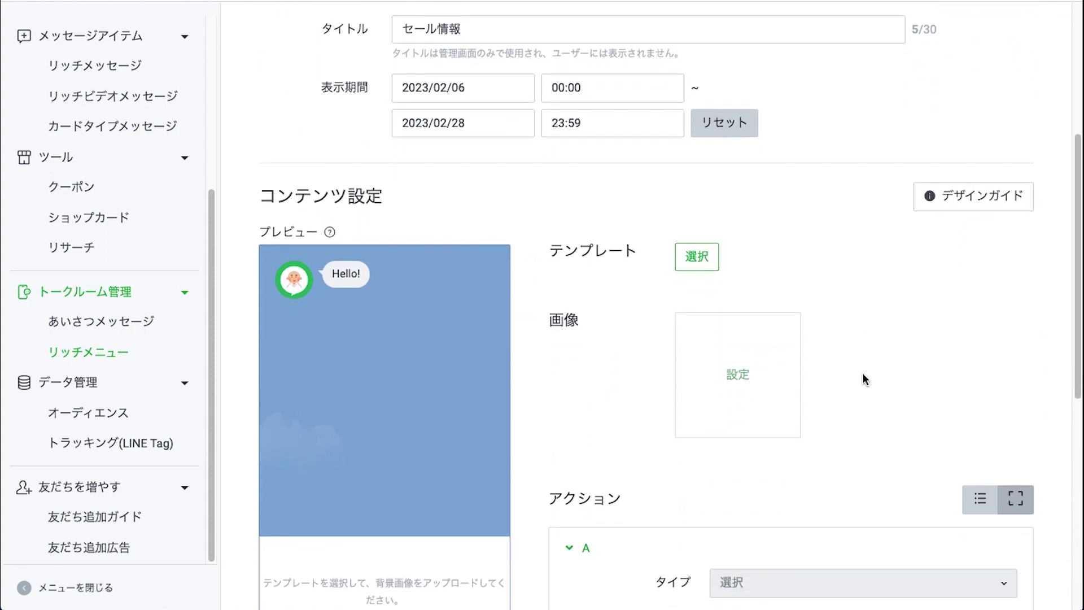
{"action": "scroll", "coordinate": [862, 373], "scroll_direction": "down", "scroll_amount": 1}
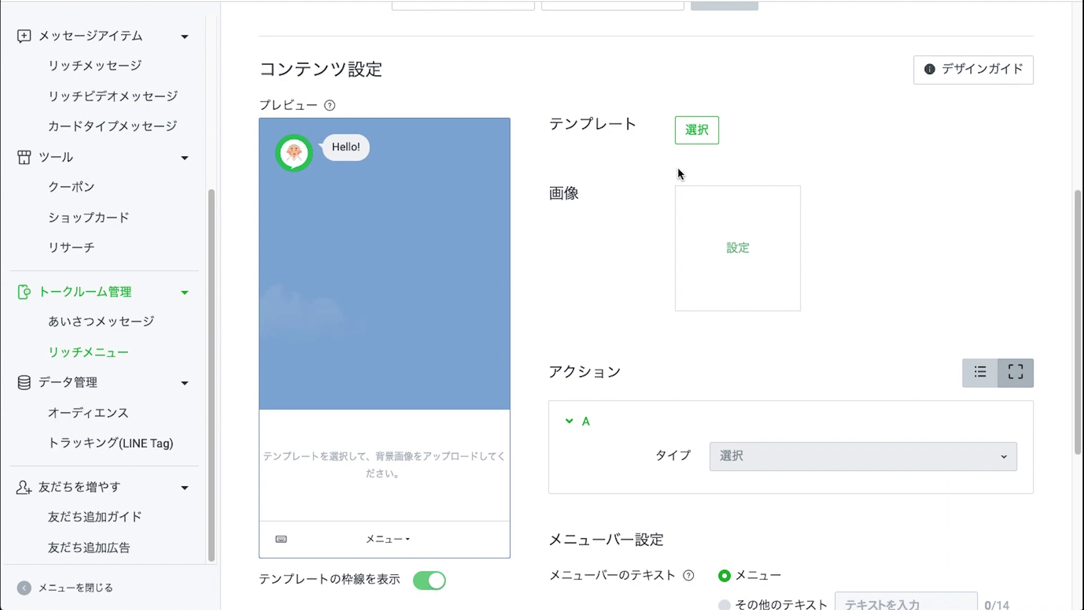
{"action": "left_click", "coordinate": [712, 138]}
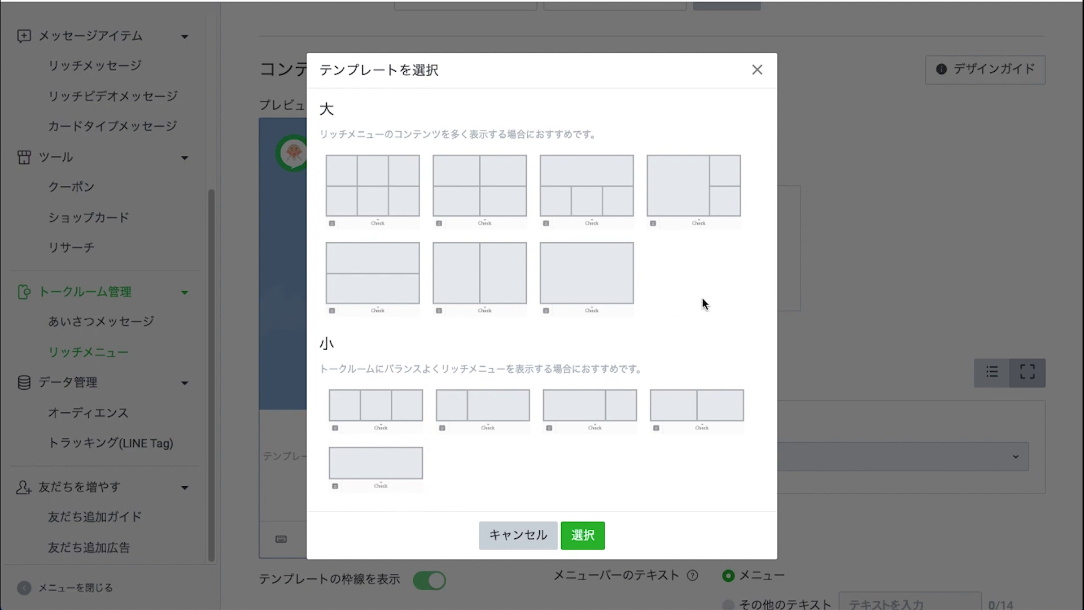
{"action": "left_click", "coordinate": [690, 200]}
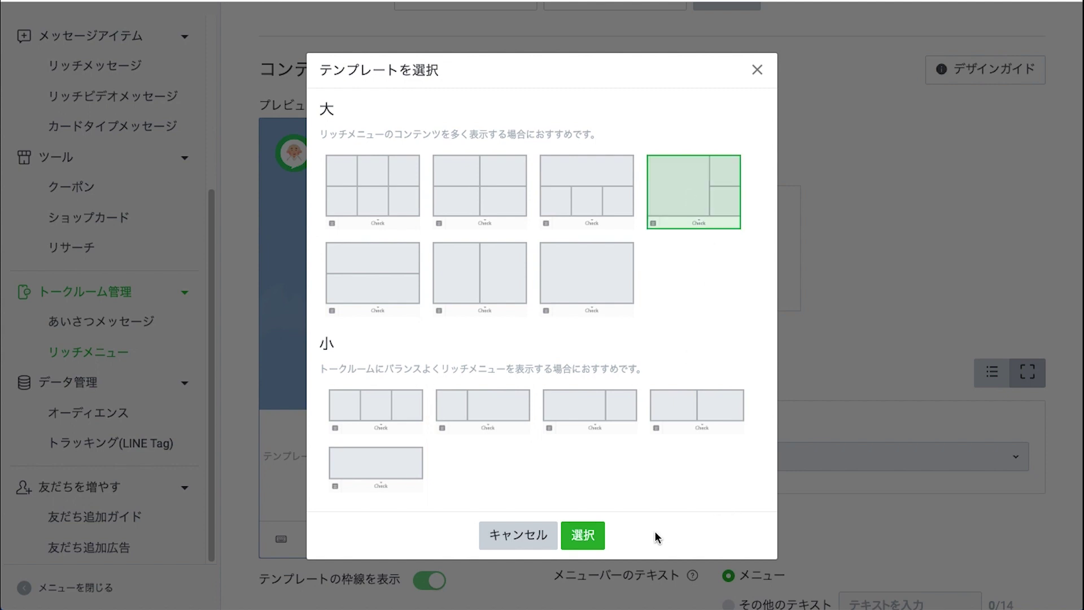
{"action": "left_click", "coordinate": [583, 536]}
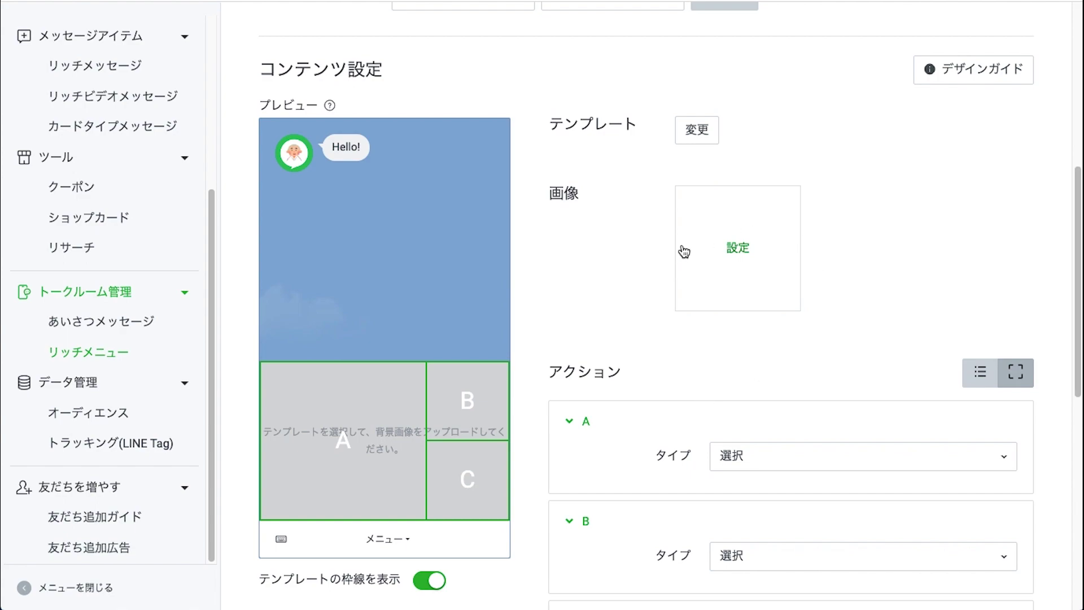
- Upload the 50% OFF sale image file as the rich menu's background image
{"action": "left_click", "coordinate": [731, 247]}
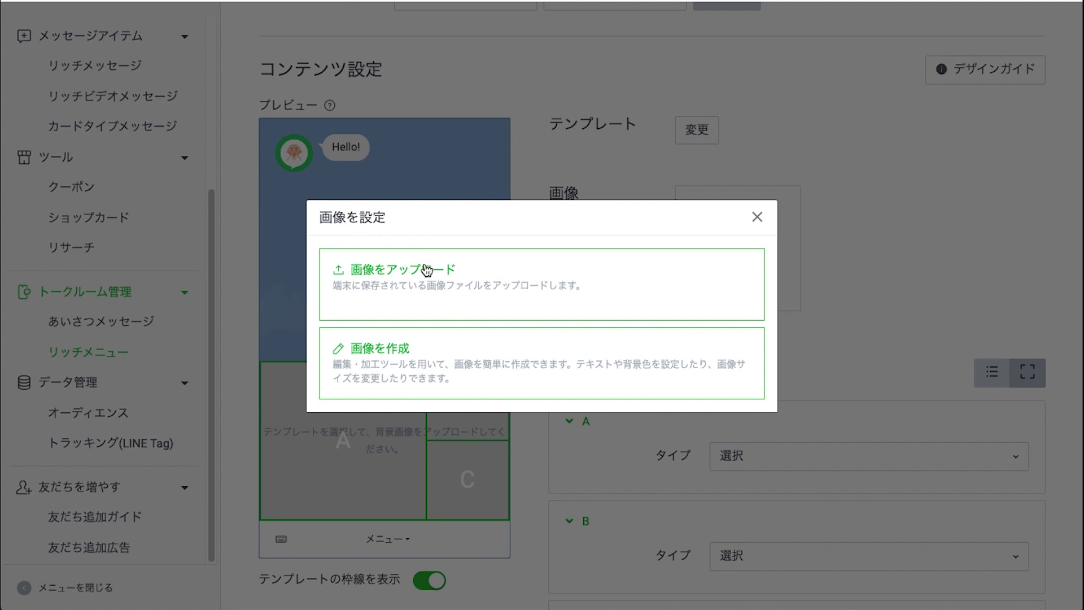
{"action": "left_click", "coordinate": [393, 270]}
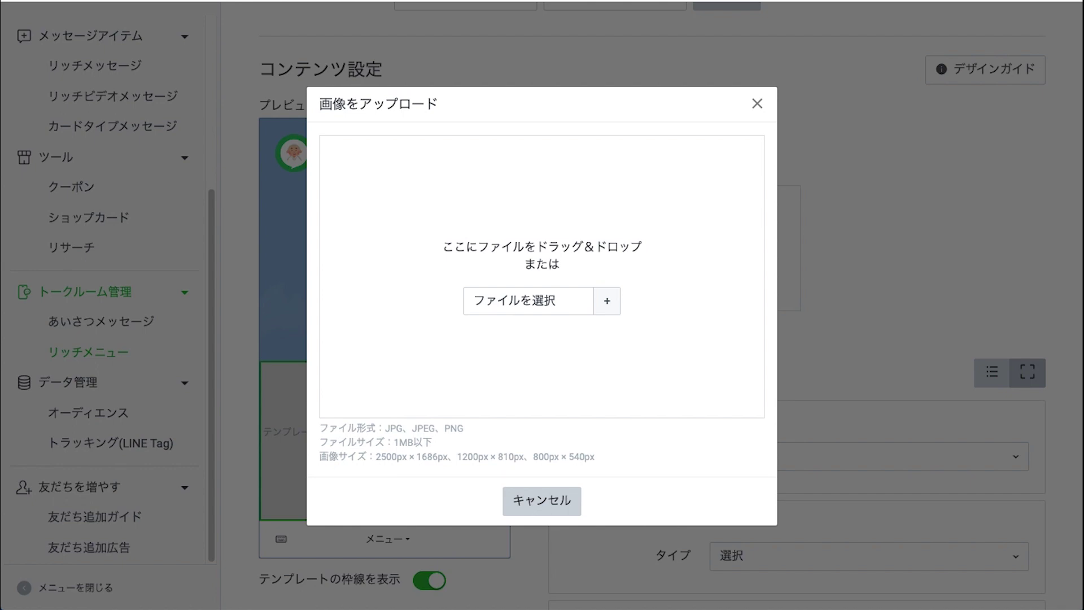
{"action": "left_click_drag", "start_coordinate": [419, 298], "coordinate": [537, 307]}
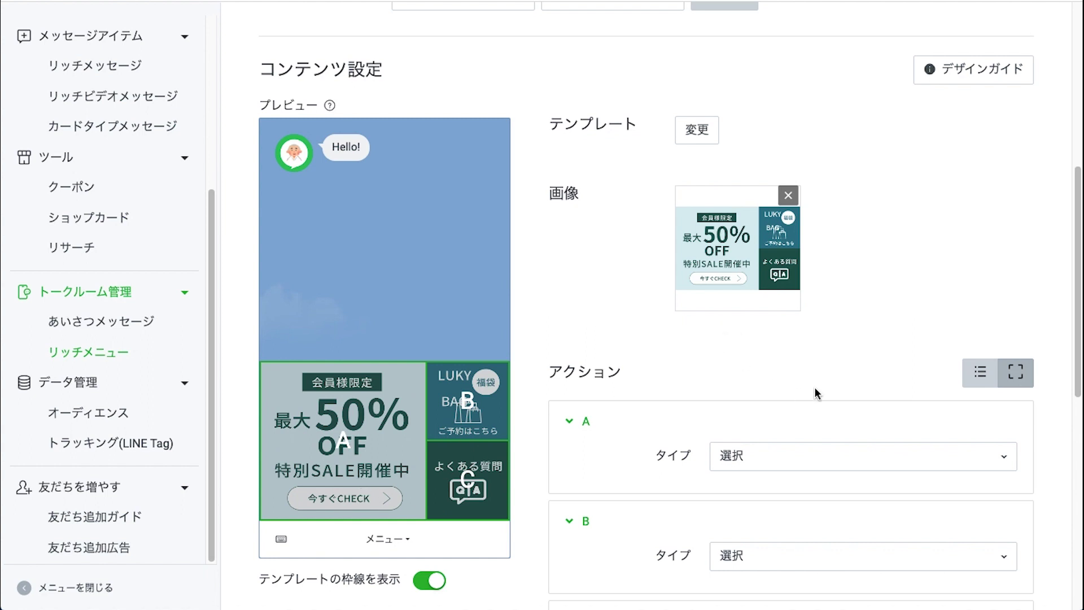
{"action": "scroll", "coordinate": [873, 356], "scroll_direction": "down", "scroll_amount": 5}
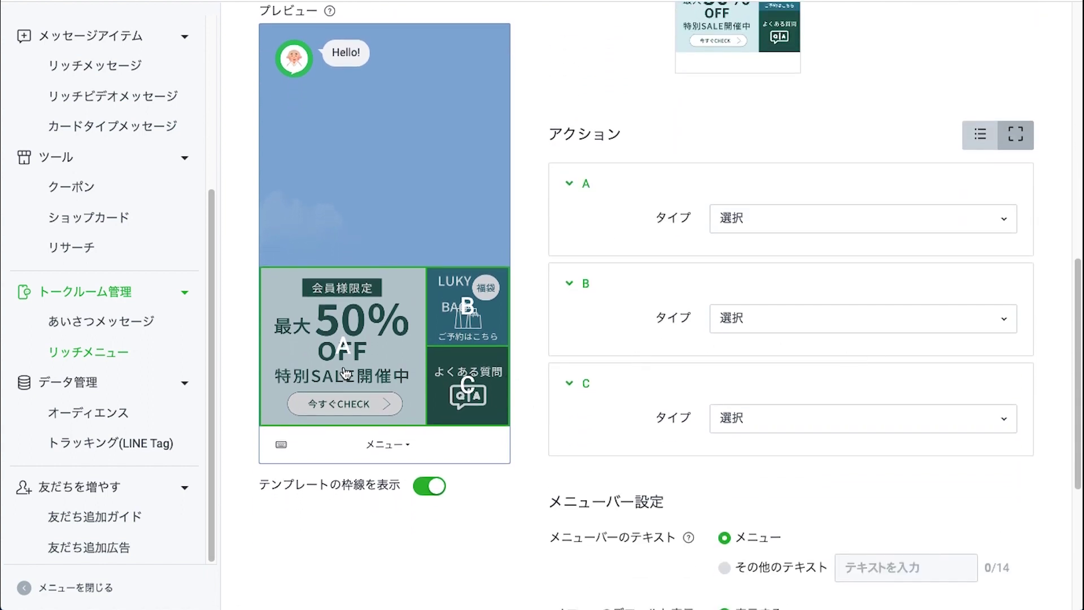
{"action": "left_click", "coordinate": [1005, 223]}
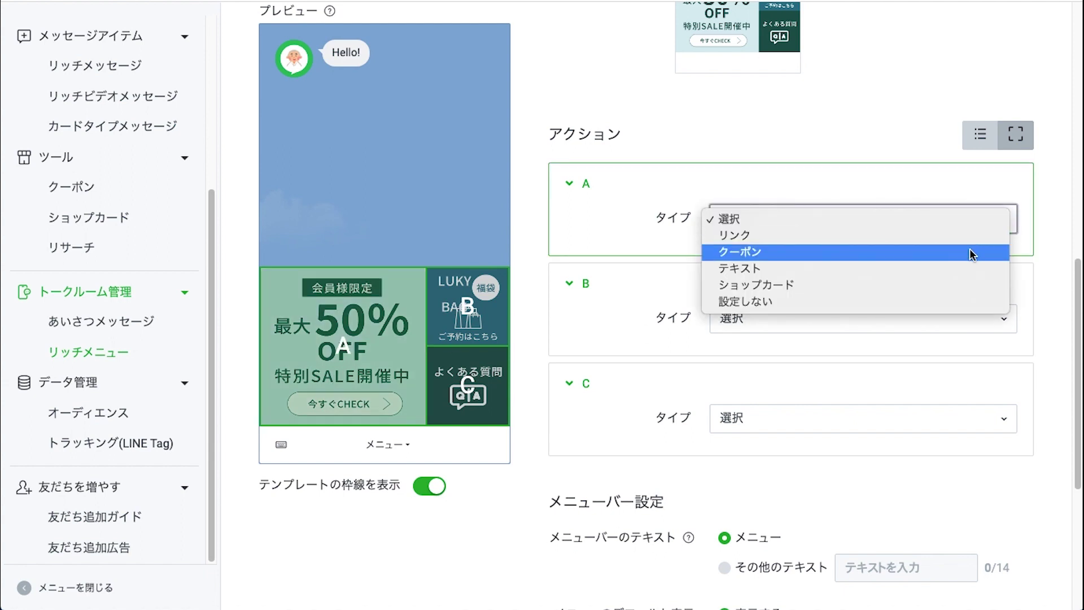
{"action": "left_click", "coordinate": [963, 236]}
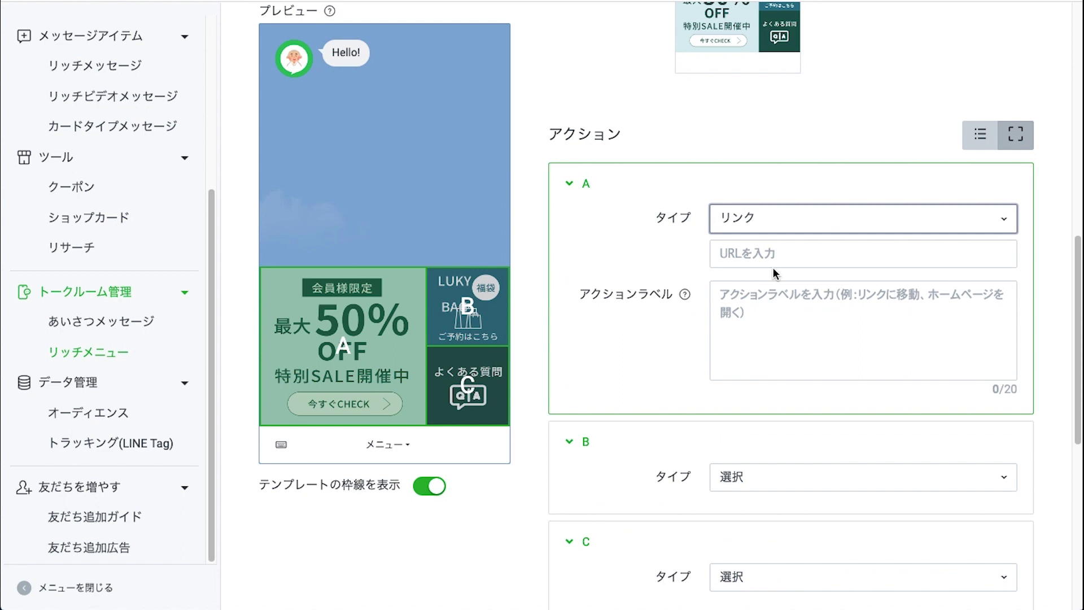
{"action": "left_click", "coordinate": [793, 264]}
{"action": "type", "text": "v"}
{"action": "key", "text": "BackSpace"}
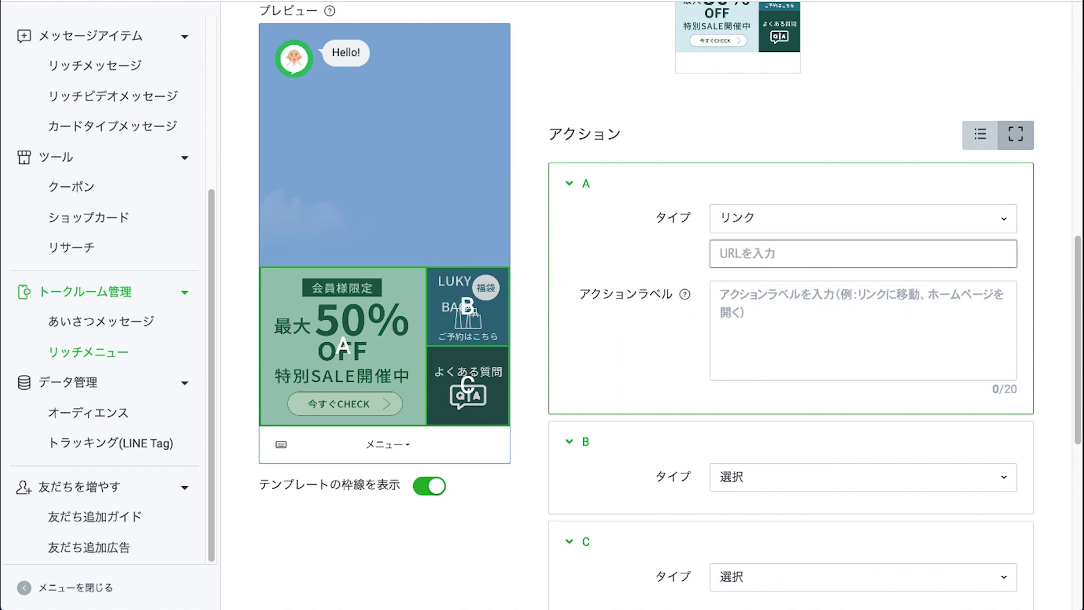
{"action": "type", "text": "↑↑"}
{"action": "key", "text": "BackSpace"}
{"action": "key", "text": "BackSpace"}
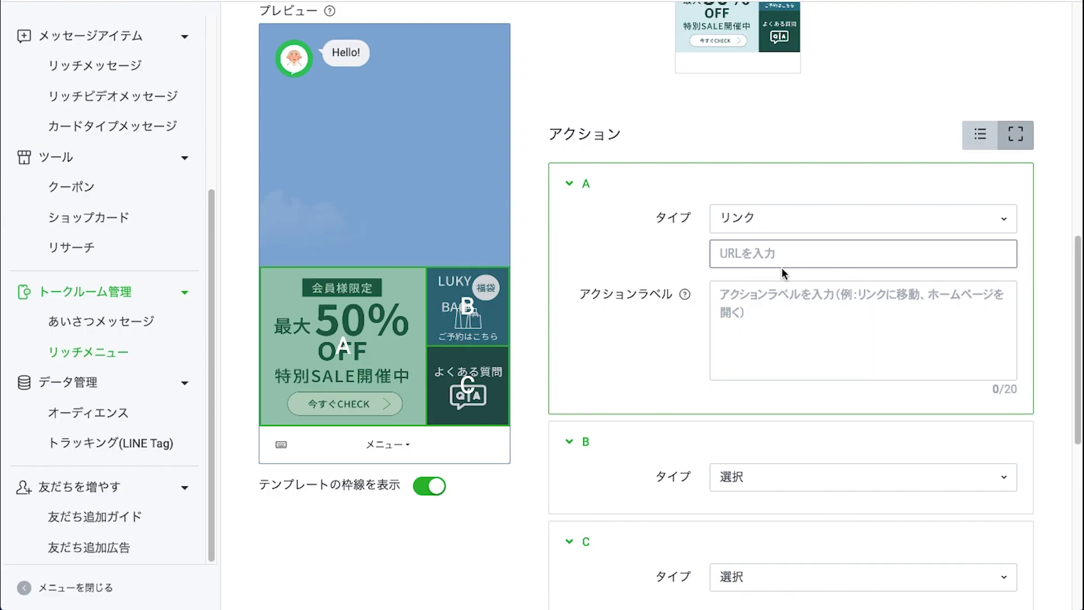
{"action": "type", "text": "https://kawagon-max.com/"}
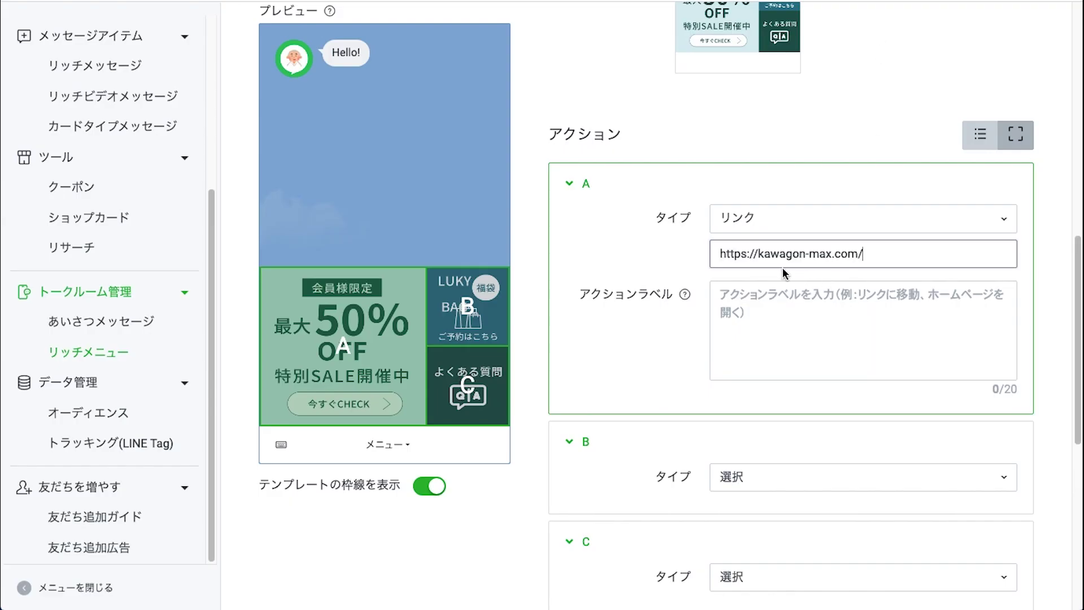
- Enter セール情報 as the action label for area A
{"action": "left_click", "coordinate": [780, 310]}
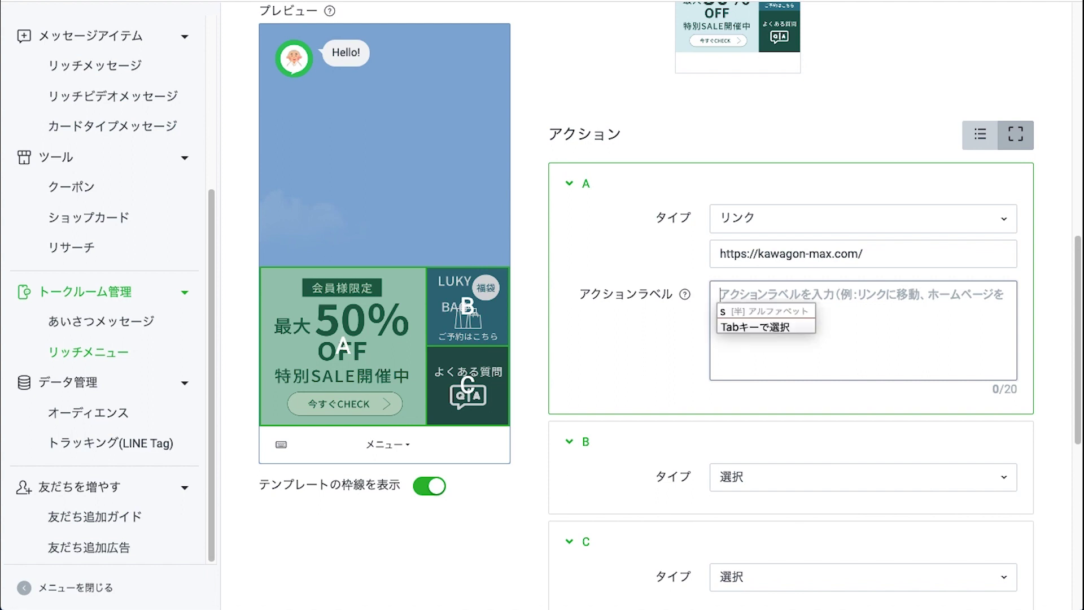
{"action": "type", "text": "セールじょうほう"}
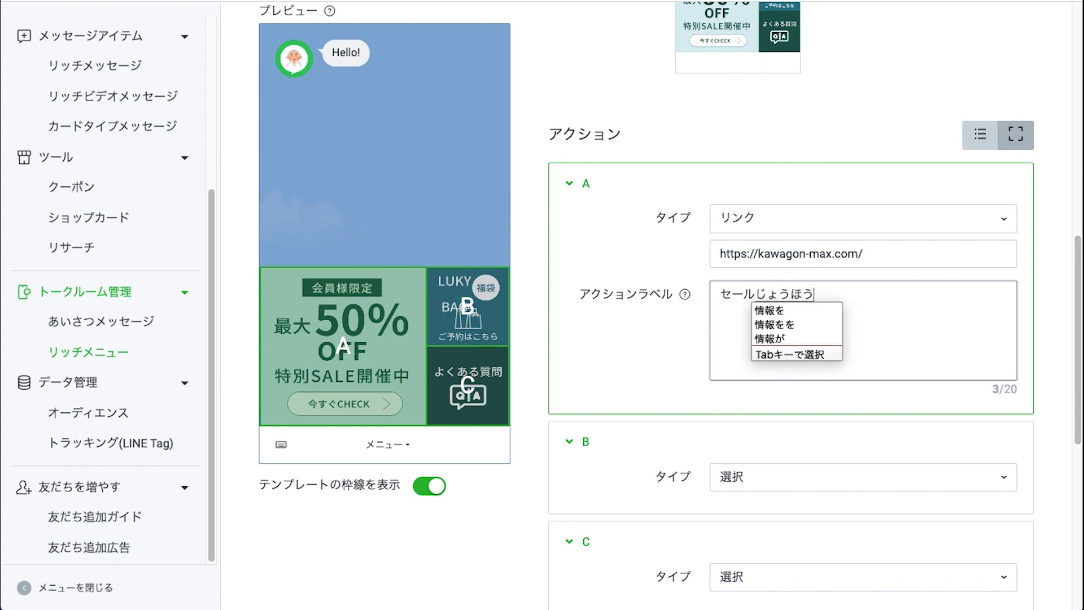
{"action": "key", "text": "space"}
{"action": "key", "text": "Return"}
{"action": "left_click", "coordinate": [919, 428]}
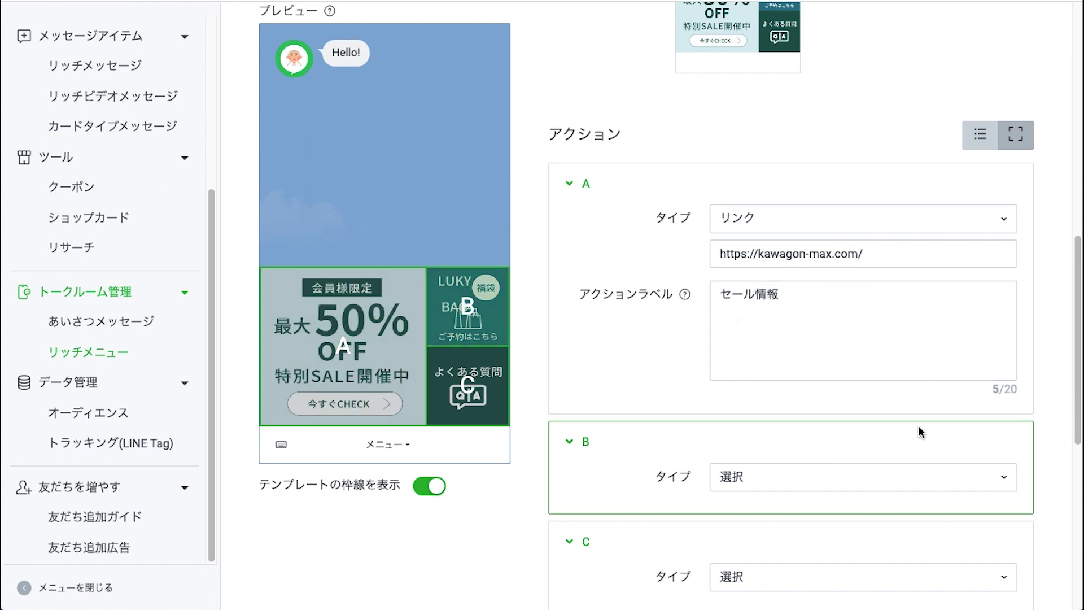
{"action": "scroll", "coordinate": [980, 455], "scroll_direction": "down", "scroll_amount": 3}
{"action": "left_click", "coordinate": [985, 287]}
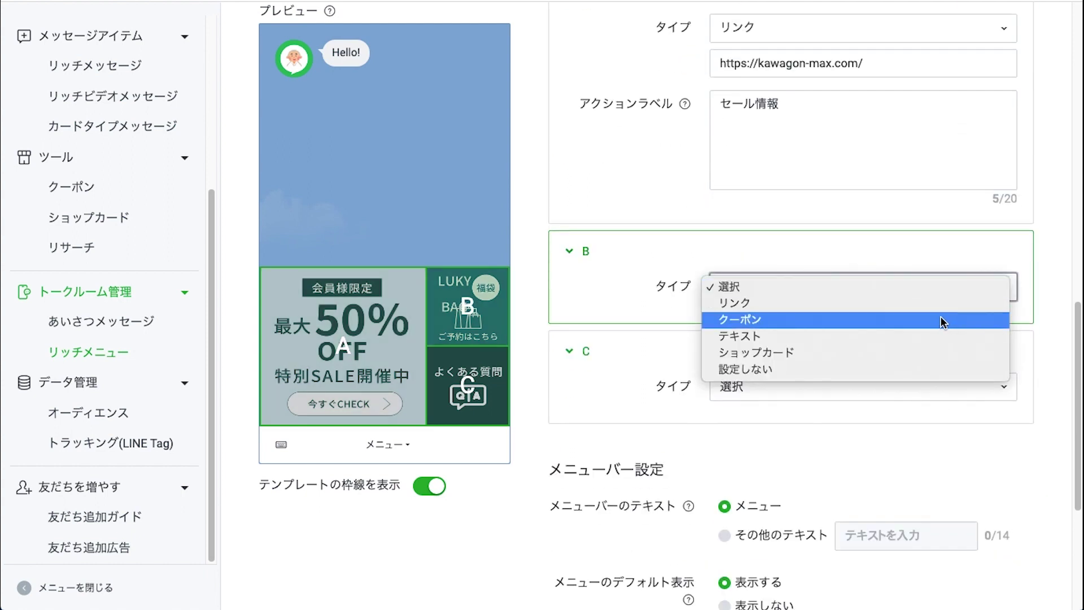
{"action": "left_click", "coordinate": [933, 303]}
{"action": "left_click", "coordinate": [736, 320]}
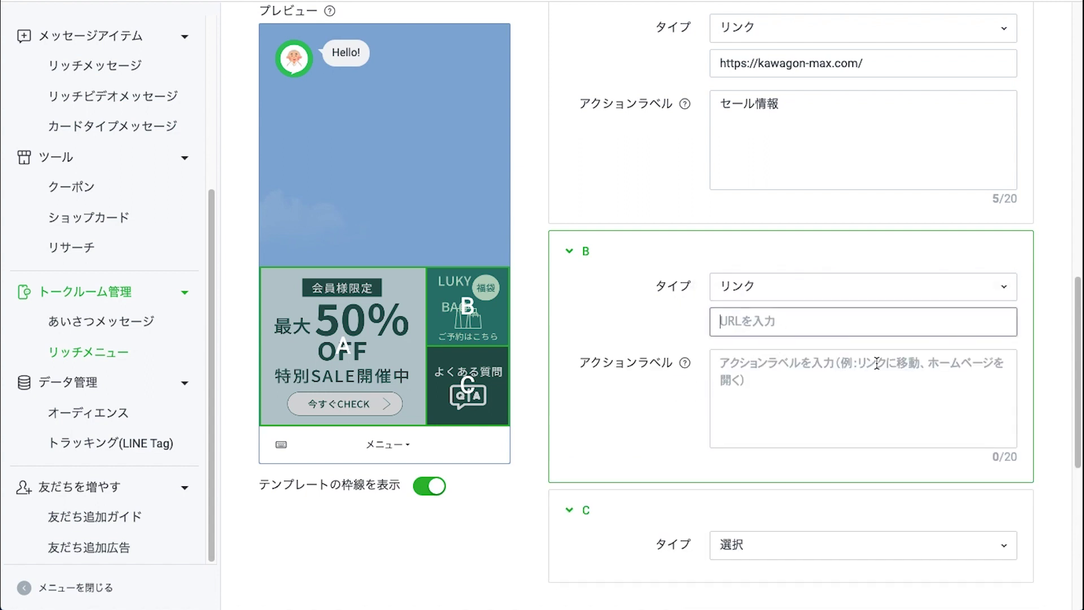
{"action": "type", "text": "https://kawagon-max.com/"}
{"action": "left_click", "coordinate": [719, 372]}
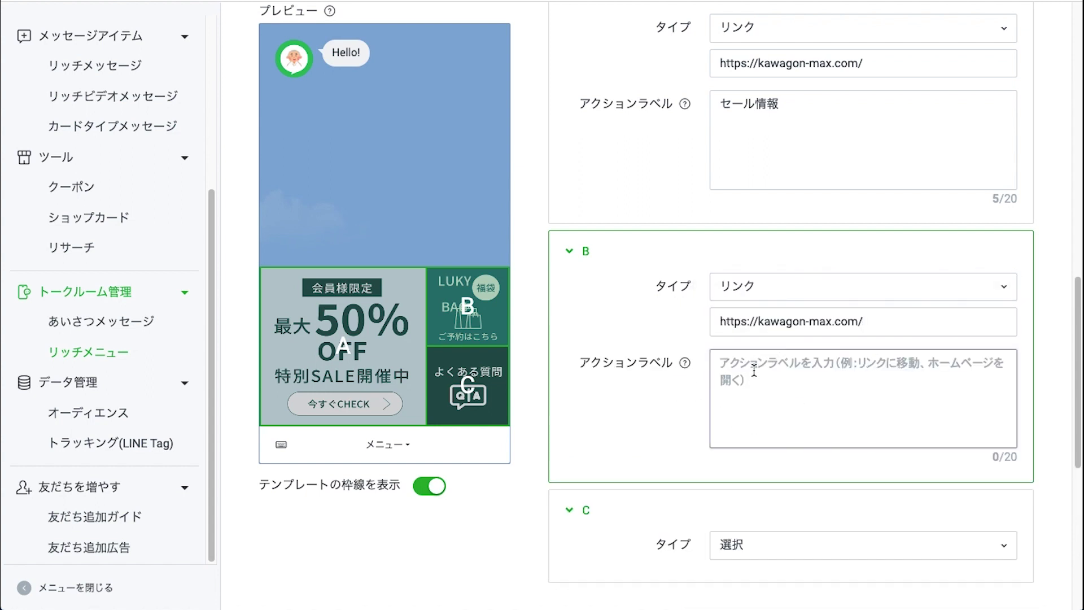
{"action": "type", "text": "予約"}
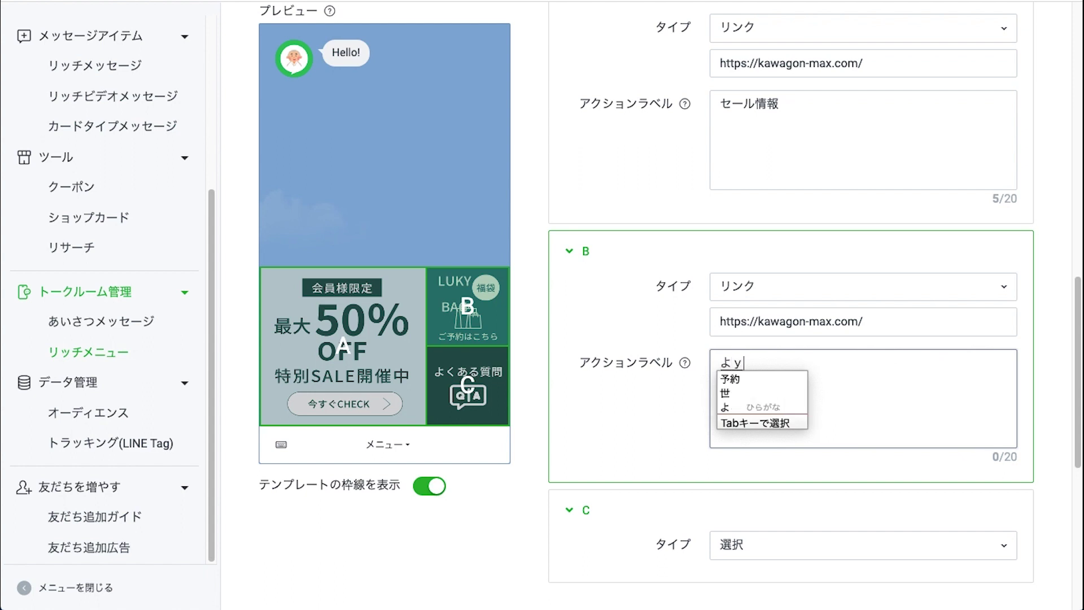
{"action": "key", "text": "Return"}
{"action": "scroll", "coordinate": [755, 370], "scroll_direction": "down", "scroll_amount": 3}
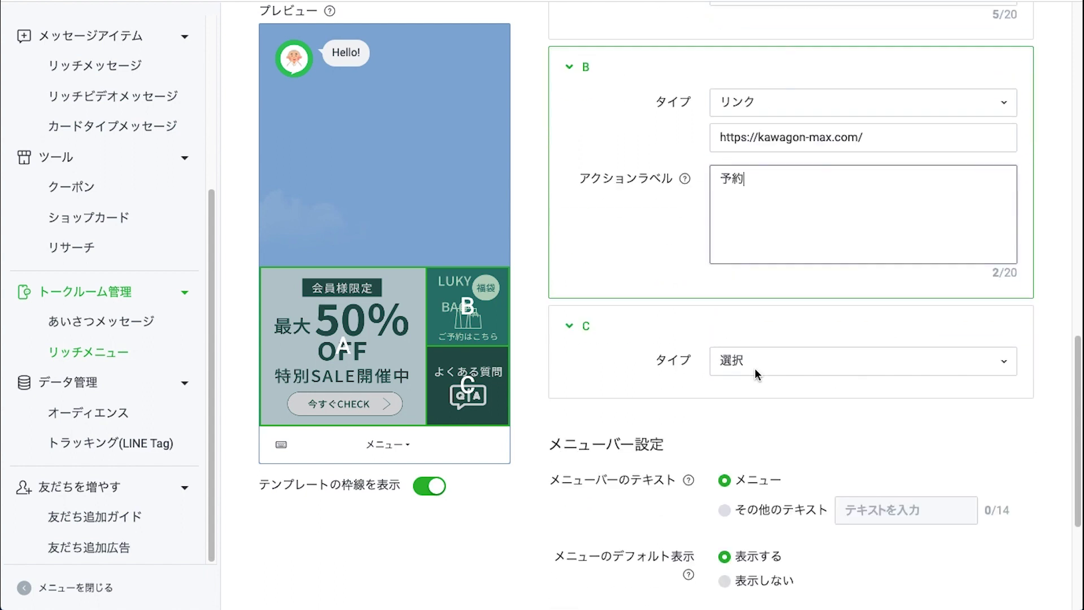
{"action": "left_click", "coordinate": [927, 363]}
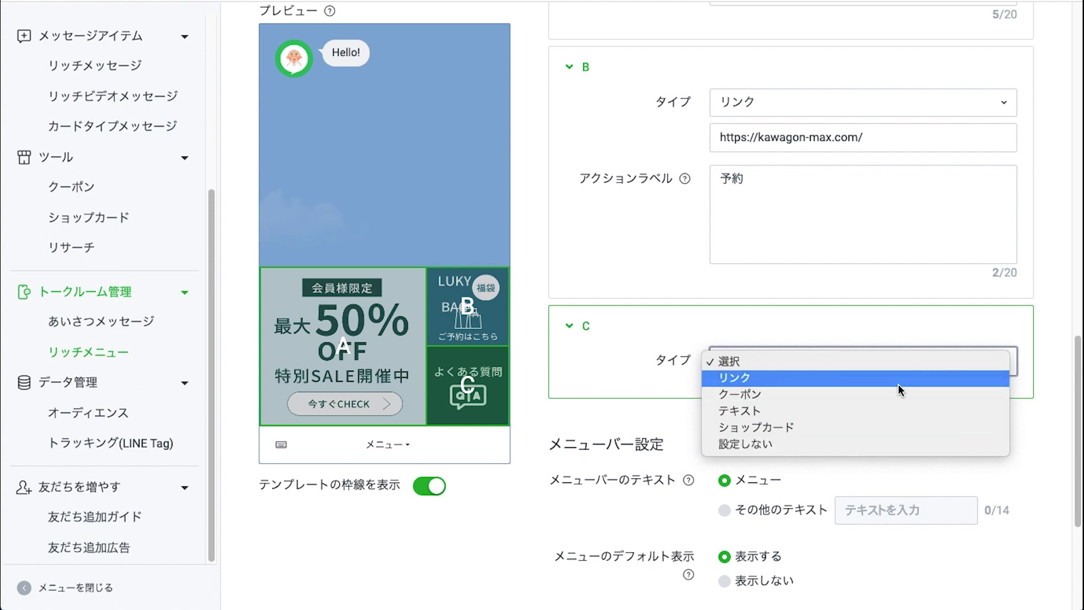
{"action": "left_click", "coordinate": [906, 382]}
{"action": "left_click", "coordinate": [753, 404]}
{"action": "type", "text": "https://kawagon-max.com/"}
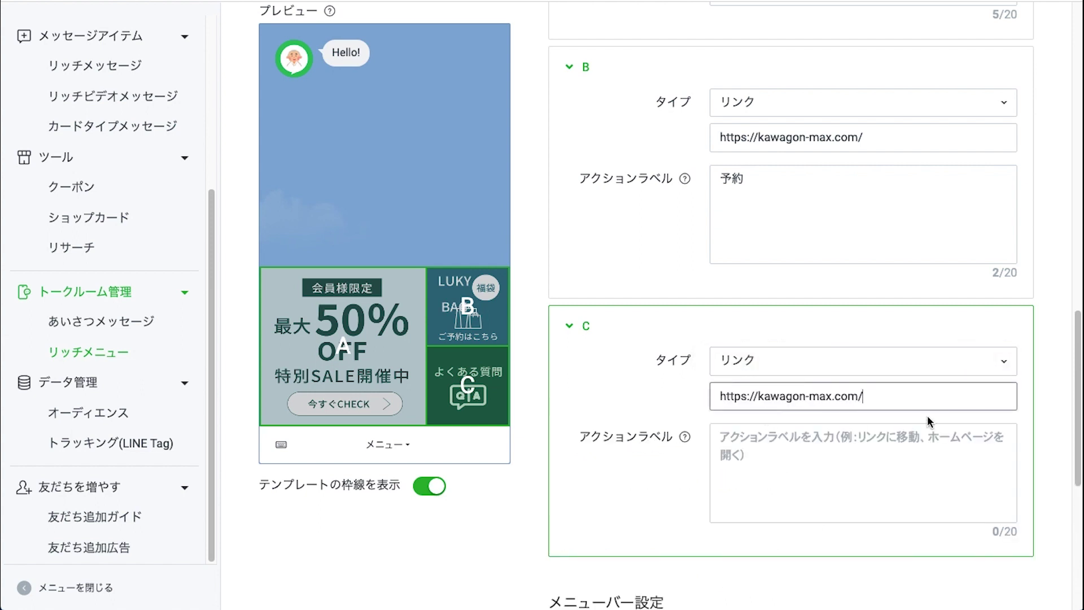
- Enter よくある質問 as the action label for area C
{"action": "left_click", "coordinate": [836, 464]}
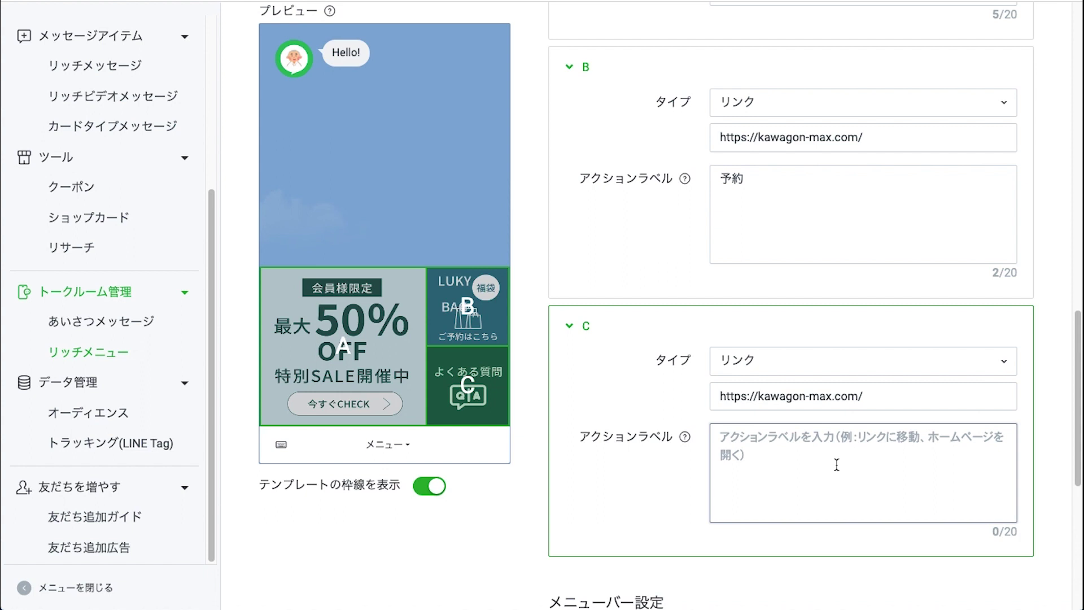
{"action": "type", "text": "よくある"}
{"action": "key", "text": "Tab"}
{"action": "key", "text": "Return"}
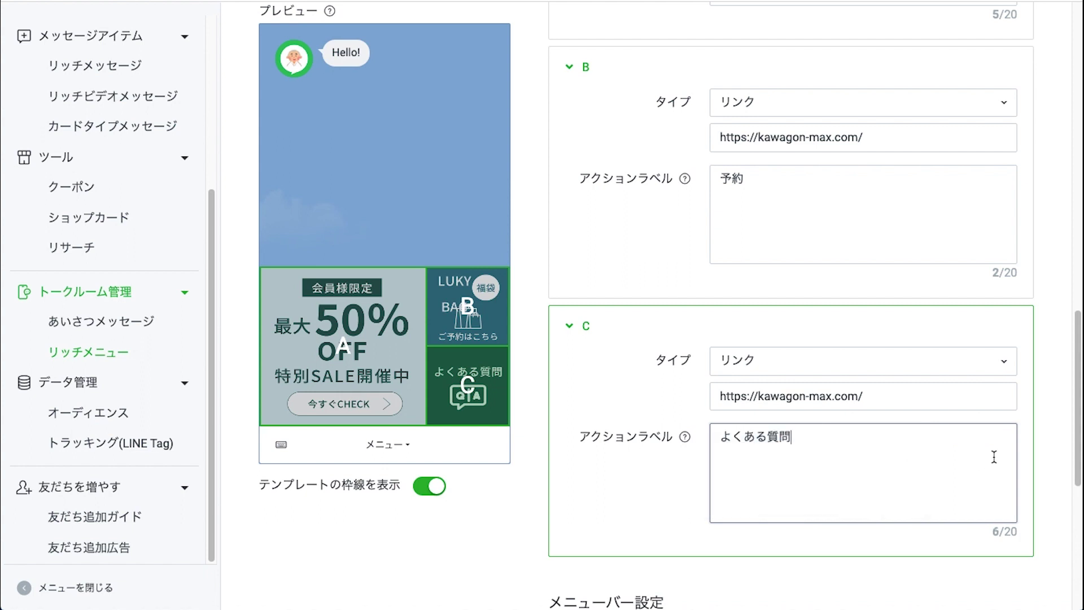
{"action": "left_click", "coordinate": [1056, 490]}
- Switch the menu bar text to その他のテキスト and enter an up arrow (↑) as its text
{"action": "scroll", "coordinate": [1054, 490], "scroll_direction": "down", "scroll_amount": 3}
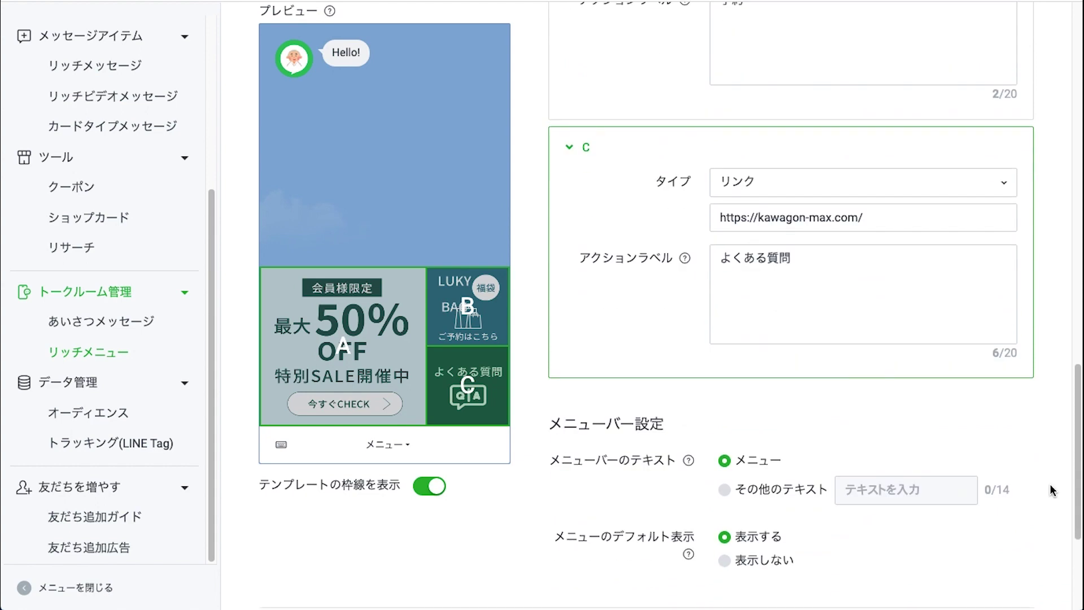
{"action": "scroll", "coordinate": [1054, 491], "scroll_direction": "down", "scroll_amount": 3}
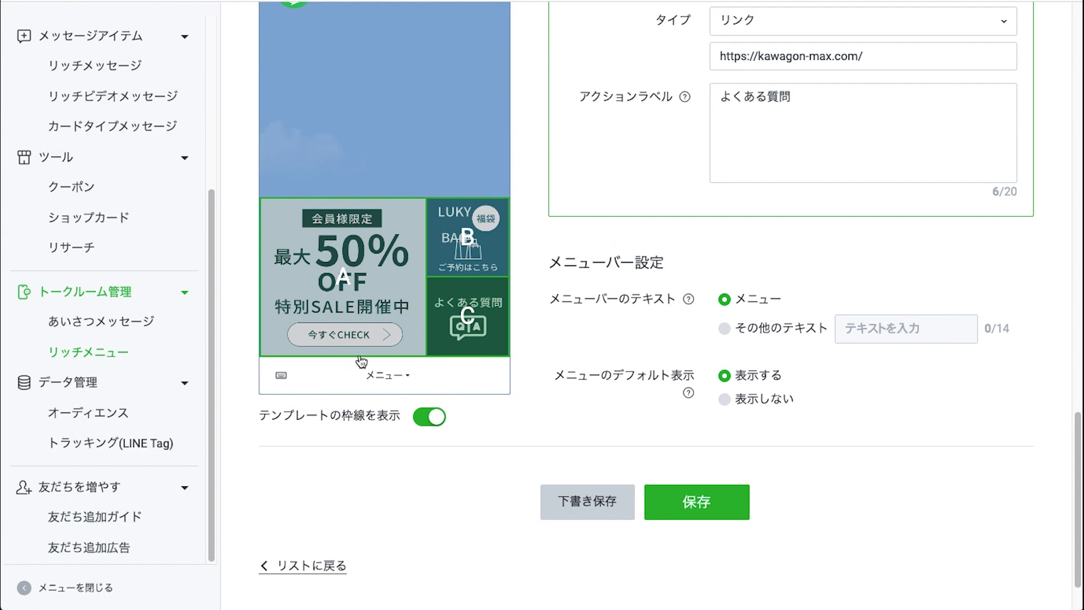
{"action": "left_click", "coordinate": [727, 328]}
{"action": "left_click", "coordinate": [898, 331]}
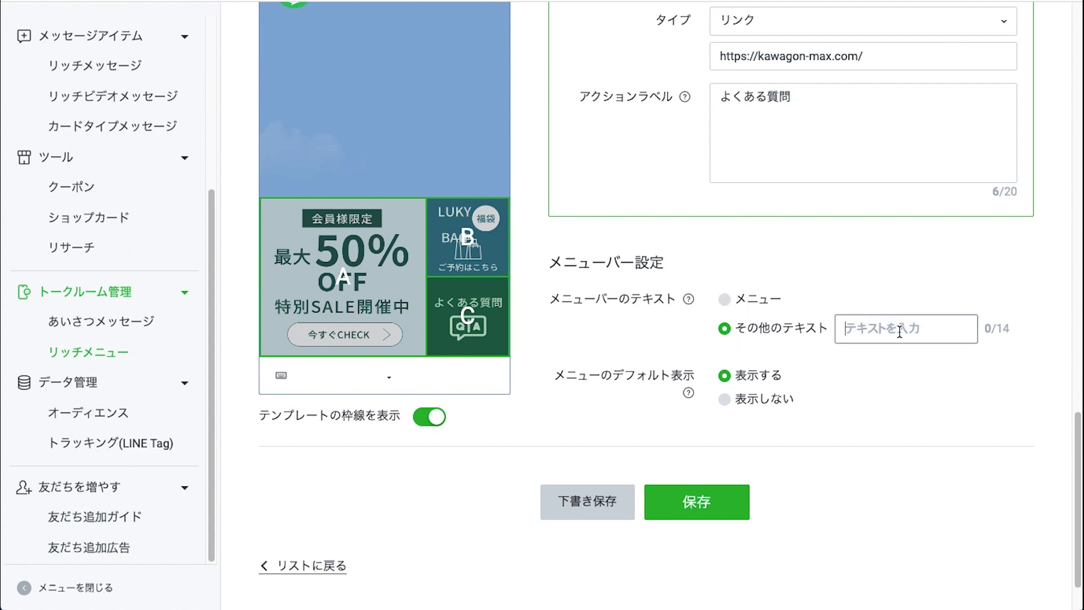
{"action": "type", "text": "やじるし"}
{"action": "key", "text": "BackSpace"}
{"action": "key", "text": "BackSpace"}
{"action": "key", "text": "BackSpace"}
{"action": "key", "text": "BackSpace"}
{"action": "type", "text": "うえ"}
{"action": "key", "text": "space"}
{"action": "key", "text": "space"}
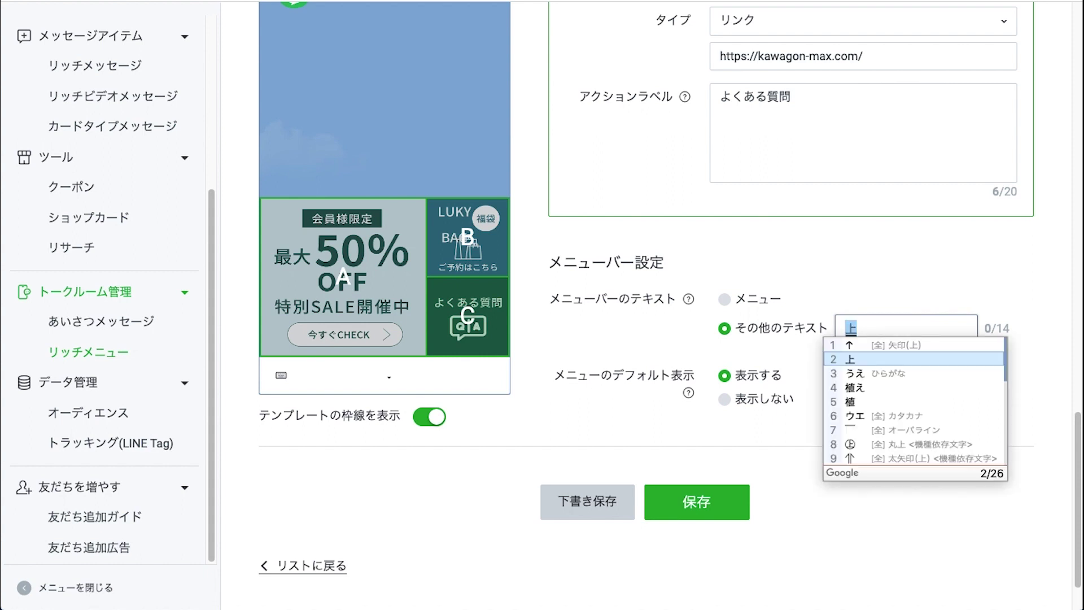
{"action": "key", "text": "Up"}
{"action": "key", "text": "Return"}
- Repeat the up arrow in the custom menu bar text until it holds ten arrows
{"action": "key", "text": "ctrl+a"}
{"action": "key", "text": "ctrl+v"}
{"action": "key", "text": "ctrl+v"}
{"action": "key", "text": "ctrl+v"}
{"action": "key", "text": "ctrl+v"}
{"action": "key", "text": "ctrl+v"}
{"action": "key", "text": "ctrl+v"}
{"action": "key", "text": "ctrl+v"}
{"action": "key", "text": "ctrl+v"}
{"action": "key", "text": "ctrl+v"}
{"action": "key", "text": "ctrl+v"}
- Insert こちらをタップ after the fourth arrow in the custom menu bar text
{"action": "left_click", "coordinate": [881, 328]}
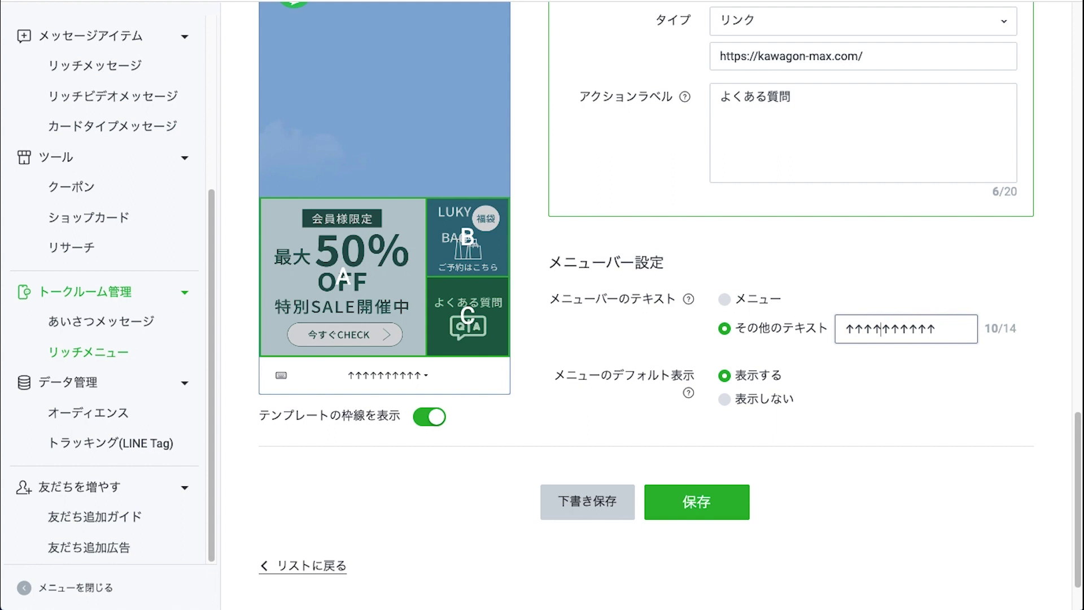
{"action": "type", "text": "kochiraw"}
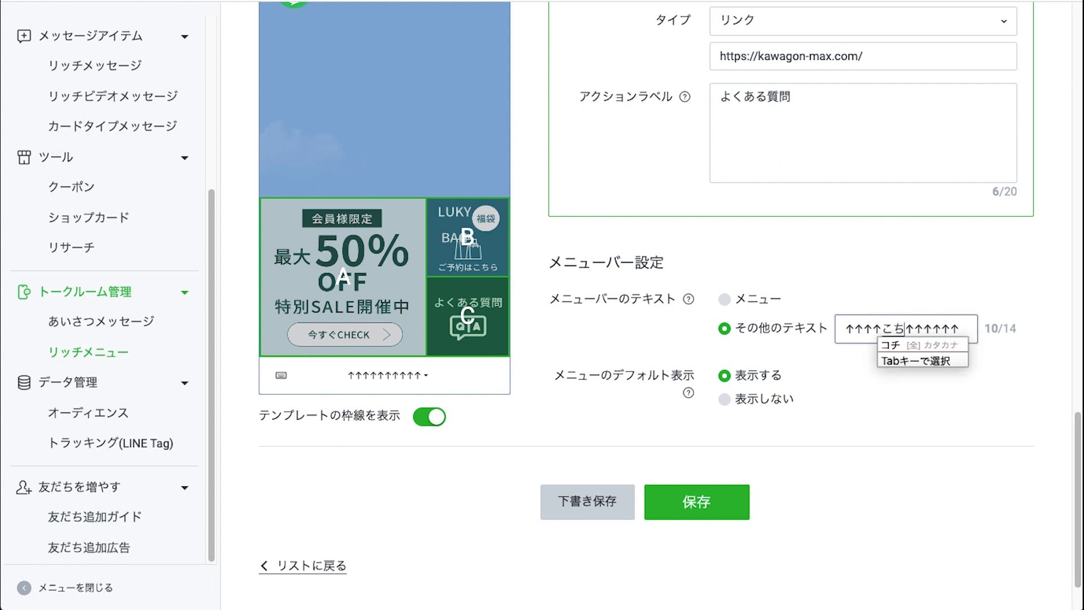
{"action": "type", "text": "ota"}
{"action": "key", "text": "Tab"}
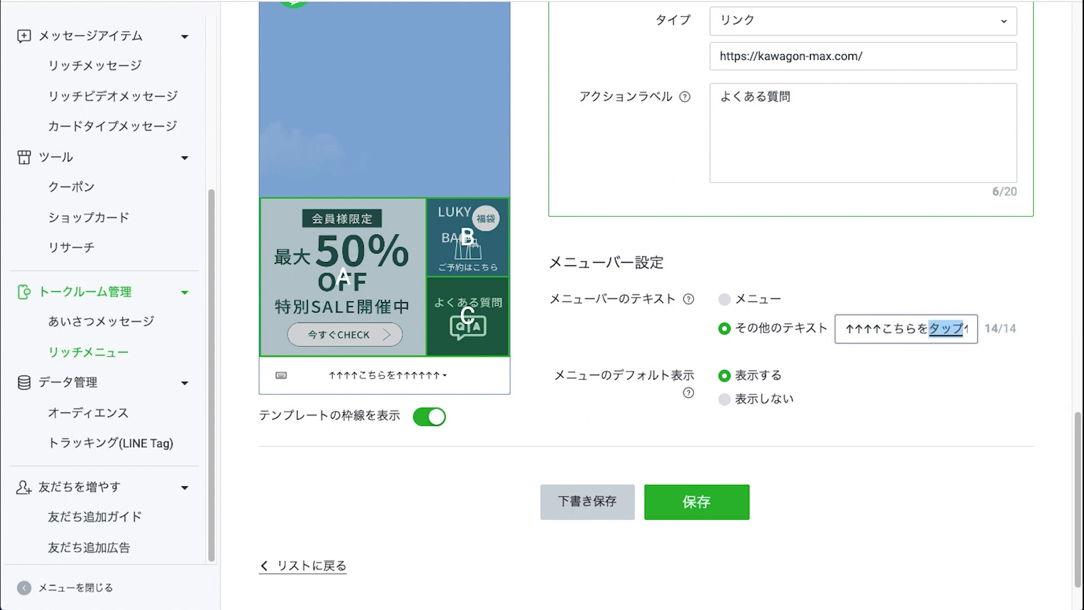
{"action": "key", "text": "Return"}
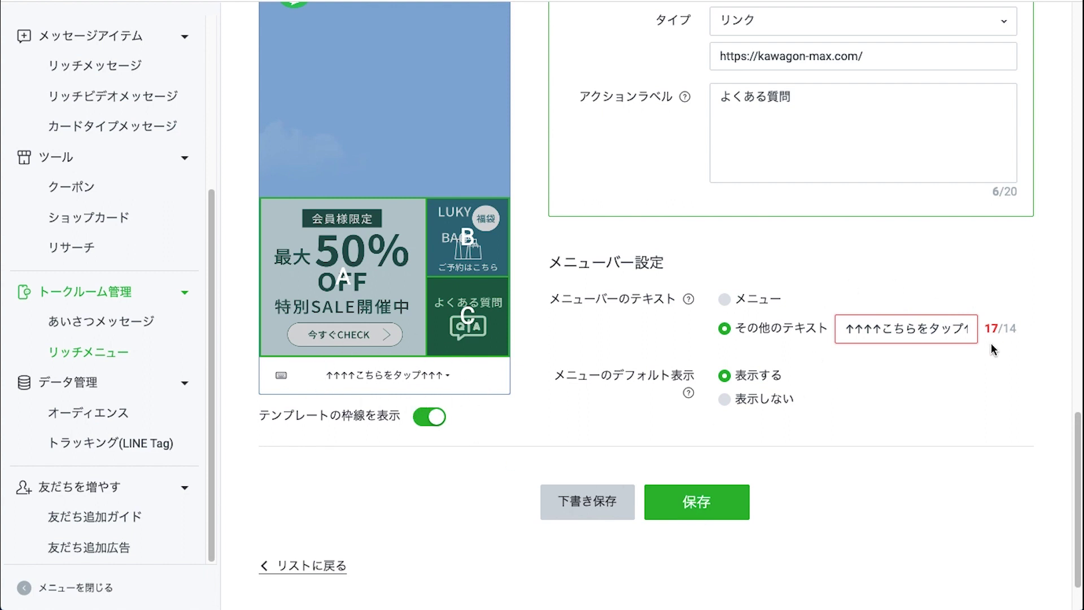
- Remove two of the arrows before こちらをタップ in the menu bar text
{"action": "key", "text": "Left"}
{"action": "key", "text": "Left"}
{"action": "key", "text": "Left"}
{"action": "key", "text": "Left"}
{"action": "key", "text": "Left"}
{"action": "key", "text": "Left"}
{"action": "key", "text": "BackSpace"}
{"action": "key", "text": "BackSpace"}
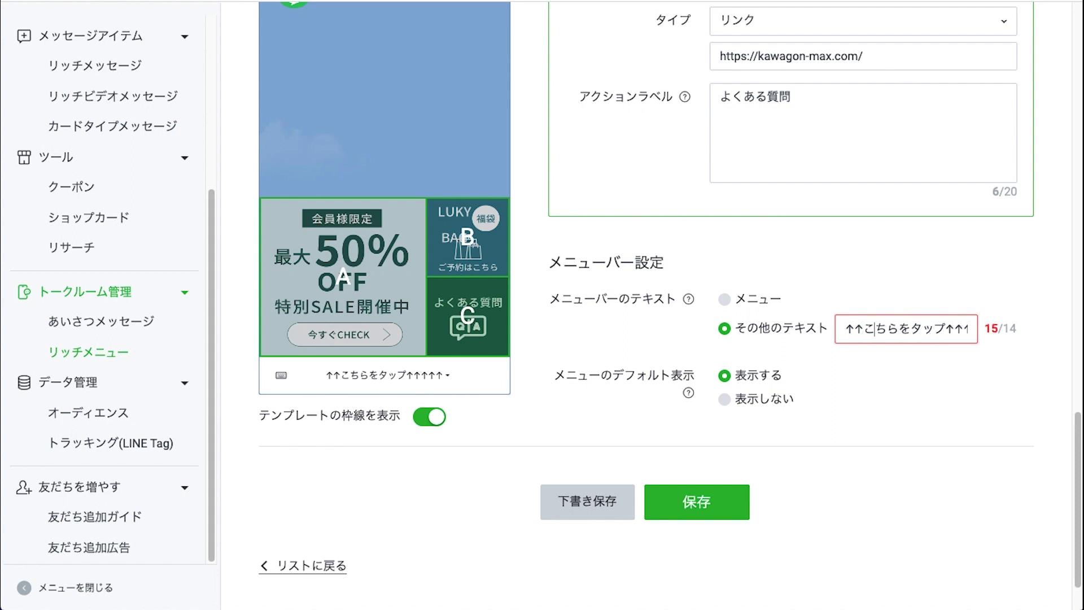
- Remove four arrows after こちらをタップ so the menu bar text reads ↑↑こちらをタップ↑↑
{"action": "key", "text": "Right"}
{"action": "key", "text": "Right"}
{"action": "key", "text": "Right"}
{"action": "key", "text": "Delete"}
{"action": "key", "text": "Delete"}
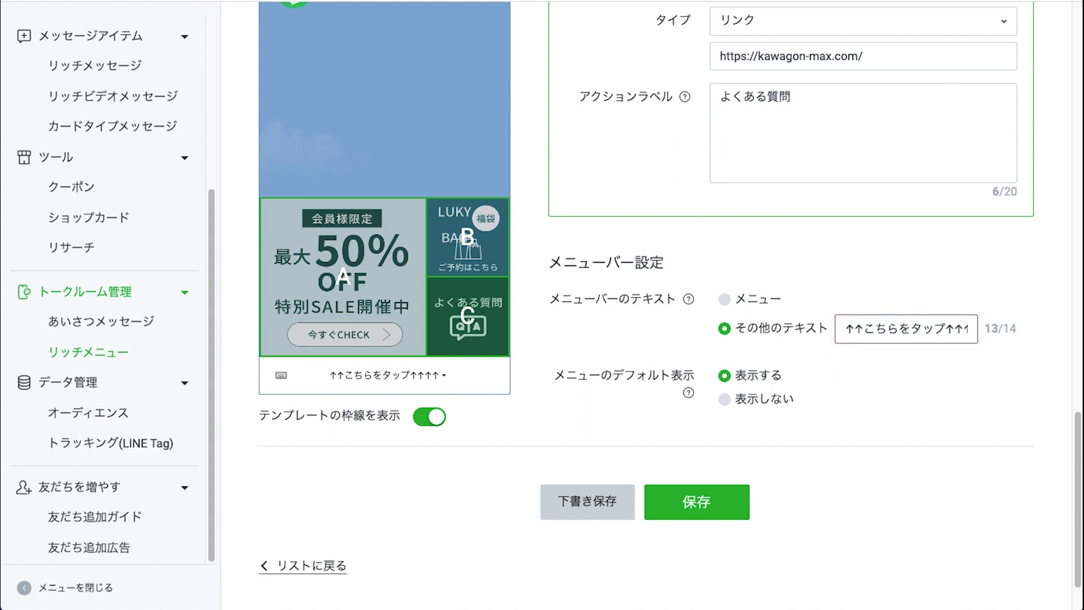
{"action": "key", "text": "Delete"}
{"action": "key", "text": "Delete"}
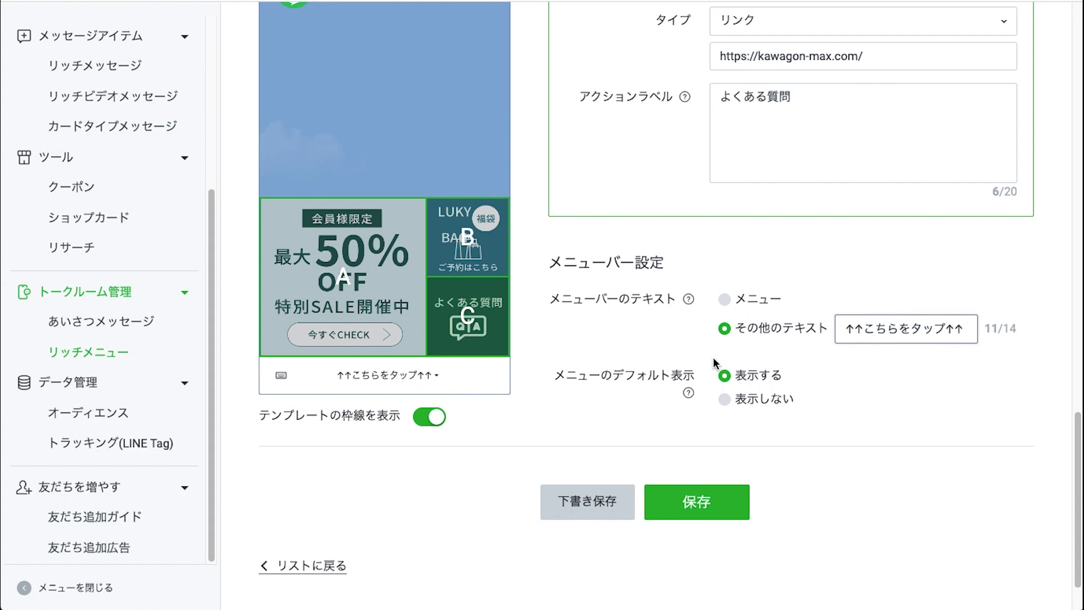
- Try 表示しない for the menu's default display, set it back to 表示する and save the rich menu
{"action": "left_click", "coordinate": [724, 398]}
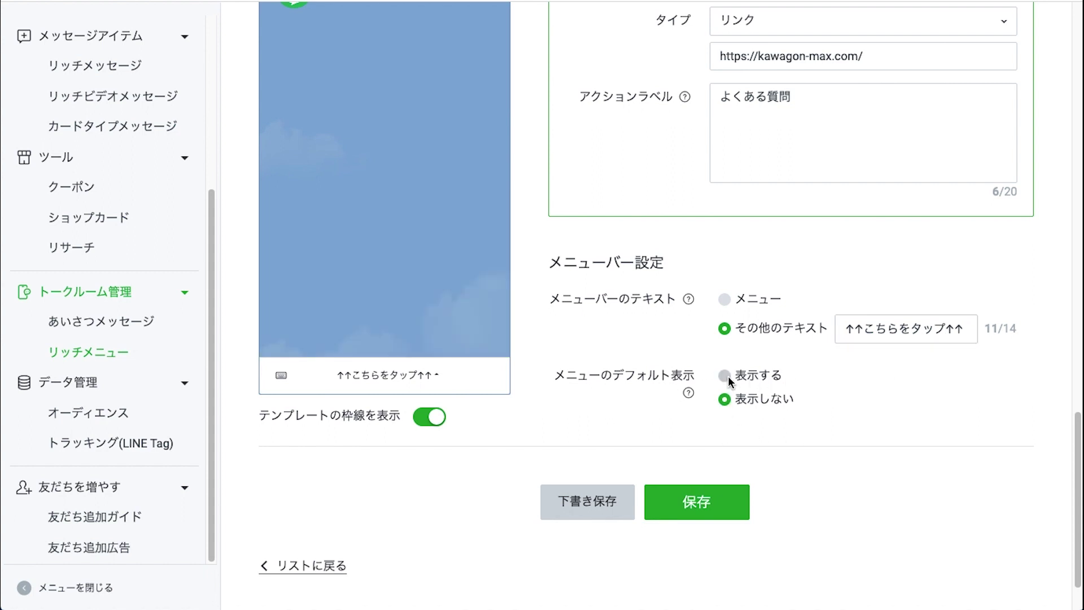
{"action": "left_click", "coordinate": [725, 375]}
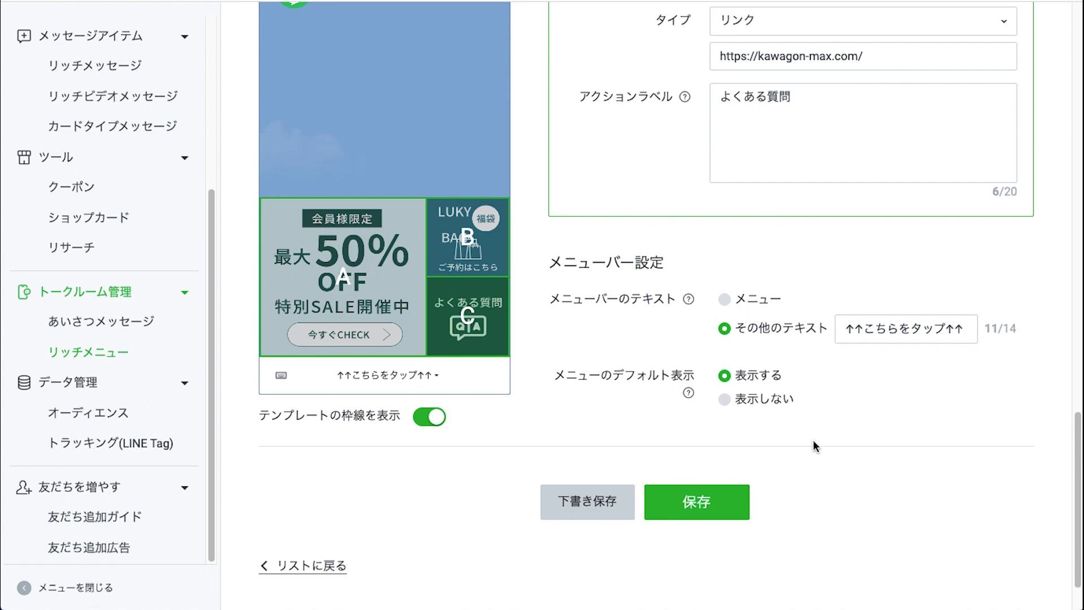
{"action": "left_click", "coordinate": [706, 507]}
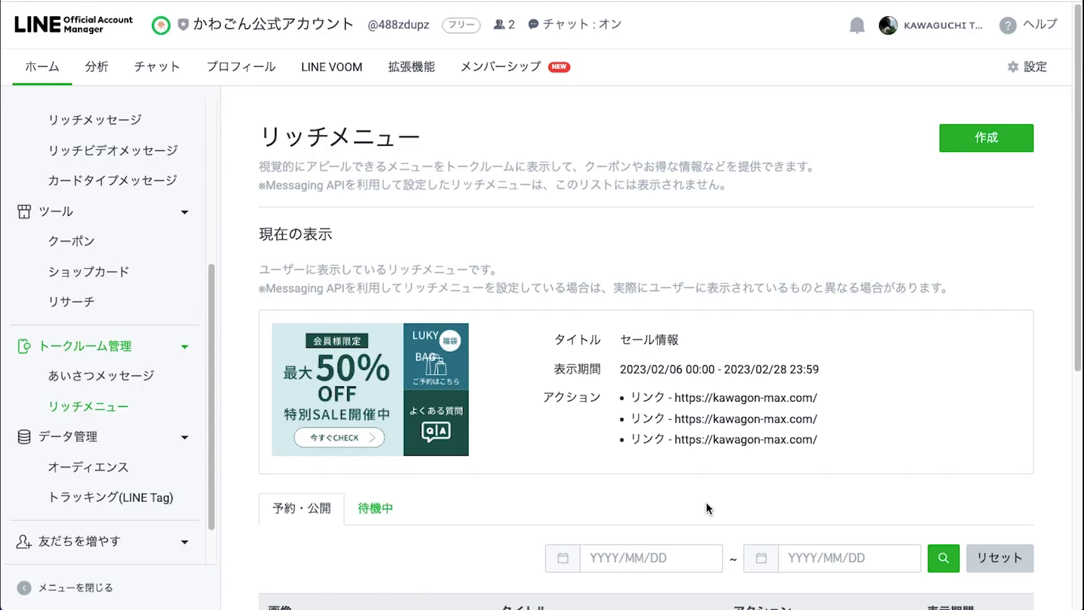
- Review the saved セール情報 rich menu in the current display section and the 予約・公開 list
{"action": "scroll", "coordinate": [450, 458], "scroll_direction": "down", "scroll_amount": 2}
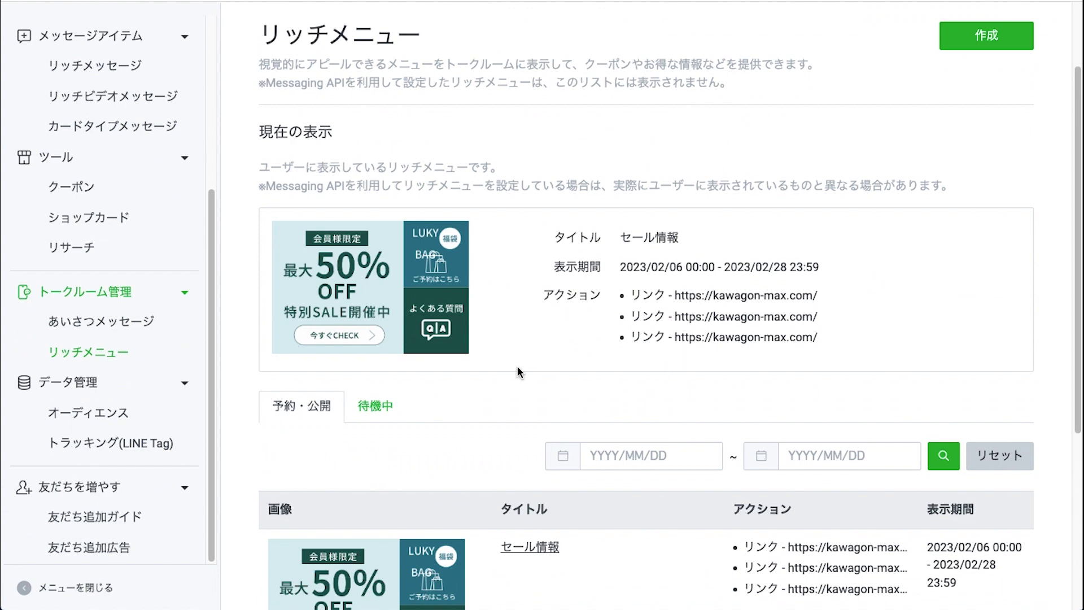
{"action": "scroll", "coordinate": [517, 366], "scroll_direction": "down", "scroll_amount": 3}
{"action": "scroll", "coordinate": [517, 367], "scroll_direction": "down", "scroll_amount": 2}
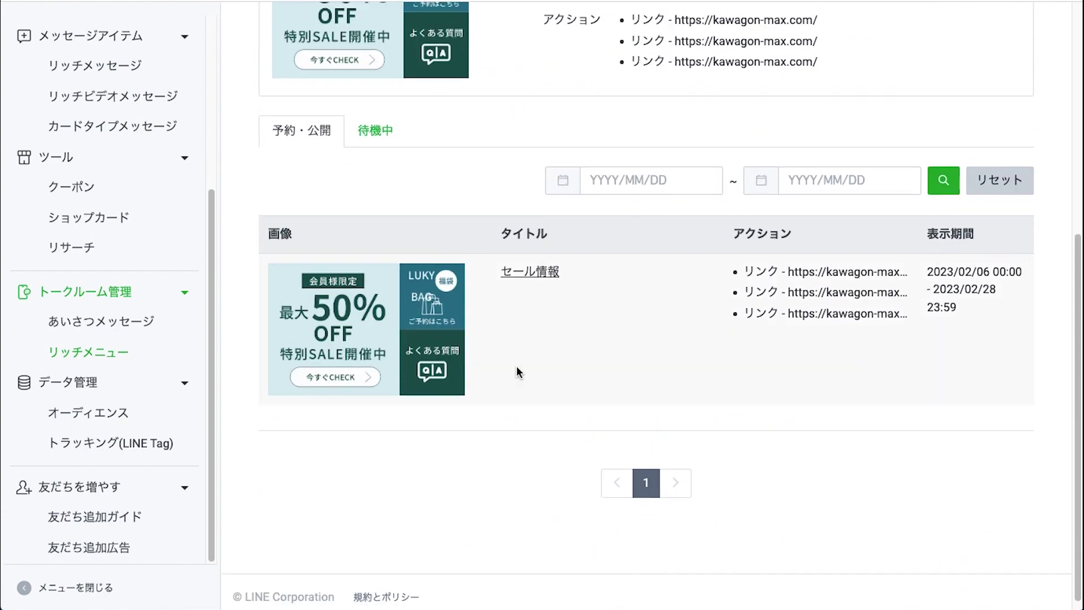
{"action": "scroll", "coordinate": [517, 367], "scroll_direction": "up", "scroll_amount": 3}
{"action": "scroll", "coordinate": [516, 372], "scroll_direction": "up", "scroll_amount": 3}
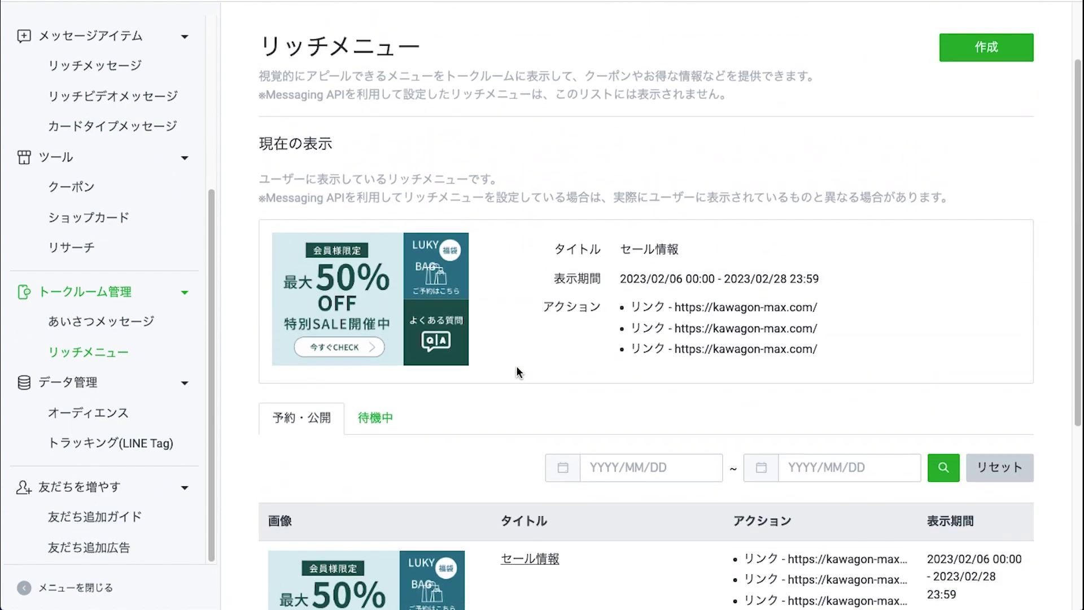
{"action": "scroll", "coordinate": [519, 373], "scroll_direction": "up", "scroll_amount": 1}
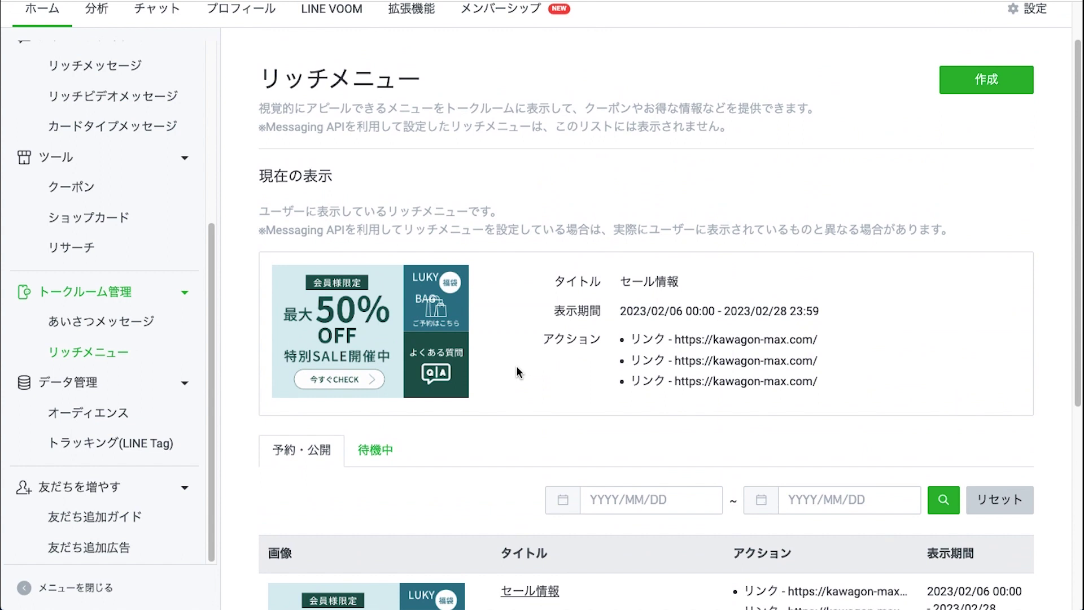